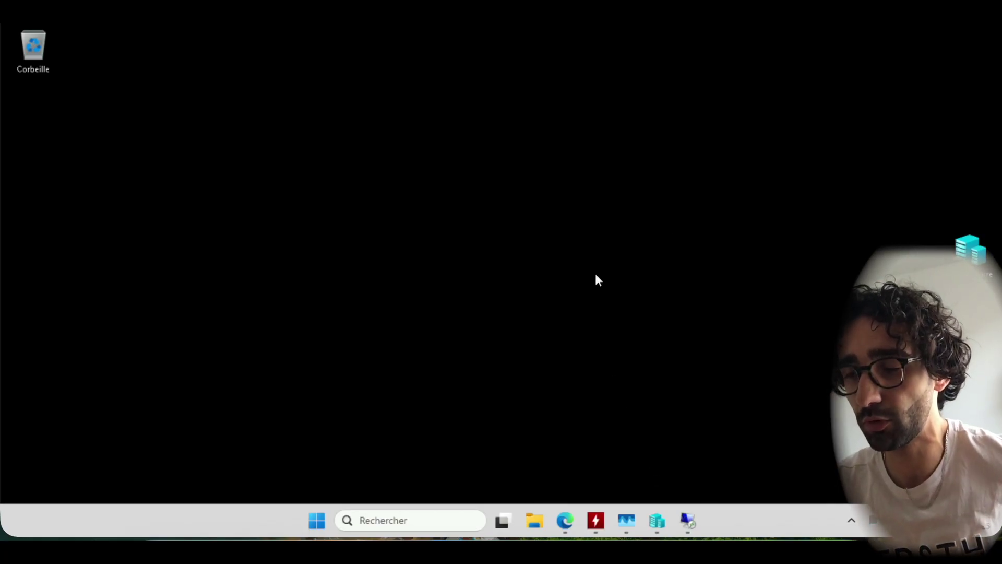
# - Switch to the VM-DC-01 session and display the contents of the hugo.local domain in Utilisateurs et ordinateurs Active Directory
pyautogui.moveTo(684, 521)
pyautogui.click(638, 462)
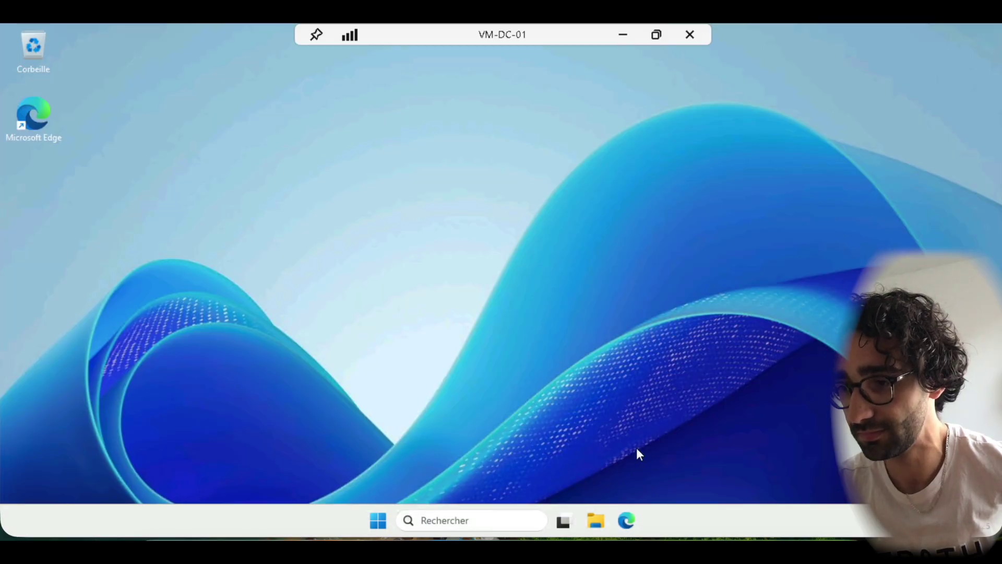
pyautogui.moveTo(504, 29)
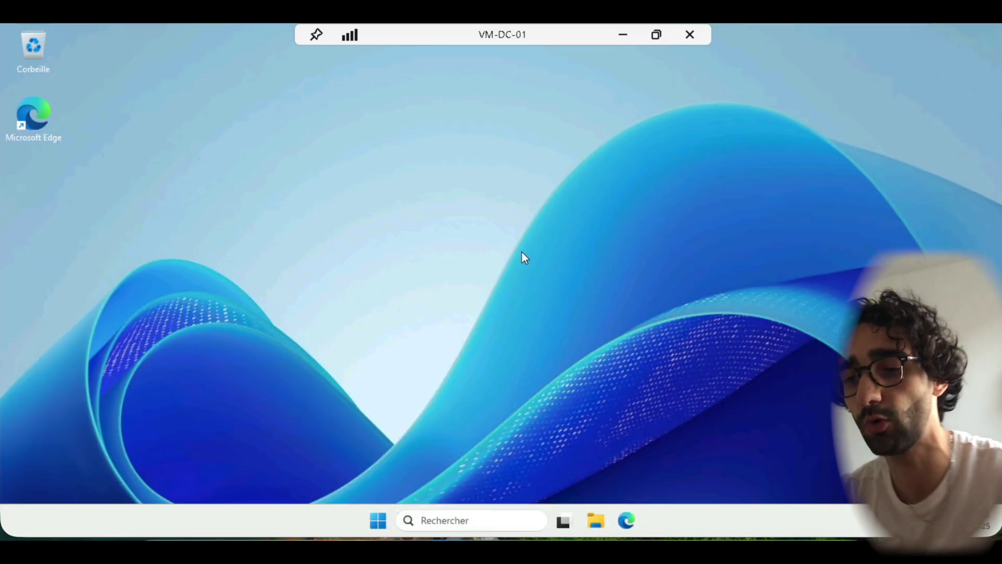
pyautogui.click(375, 518)
pyautogui.write('utilis')
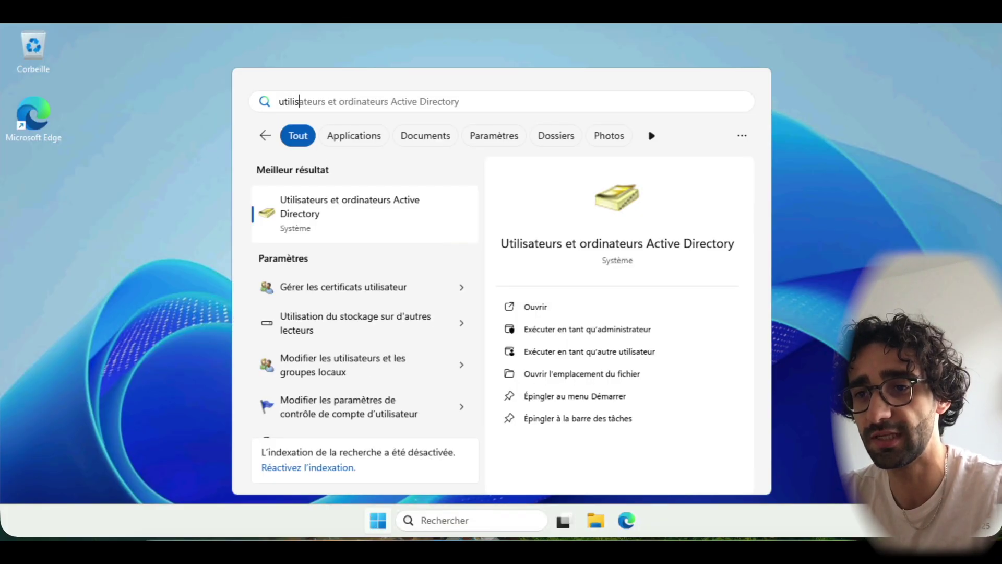
pyautogui.press('Return')
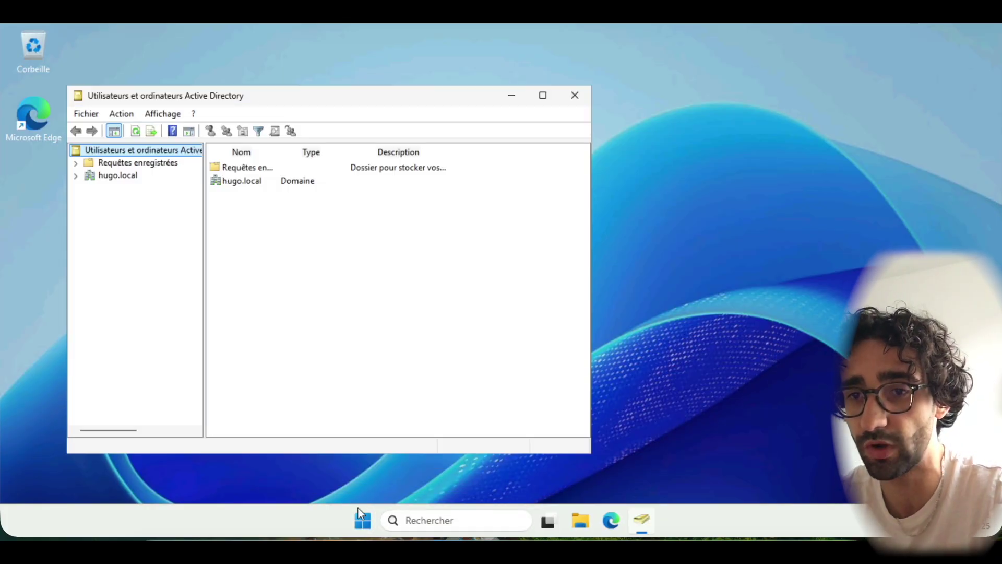
pyautogui.click(112, 176)
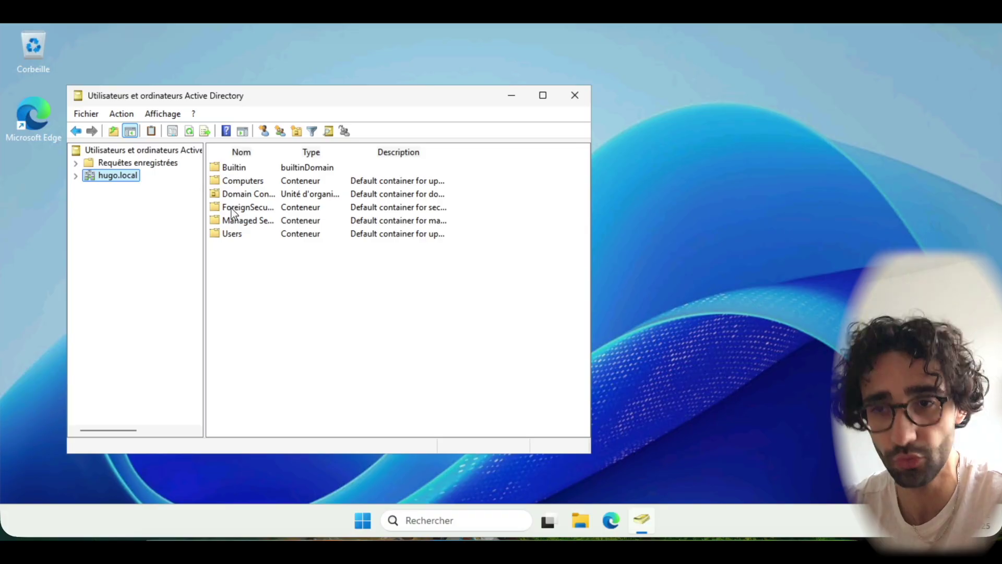
# - Switch to the second server's remote session, VM-DC-02, and open Gestionnaire de serveur there
pyautogui.click(622, 33)
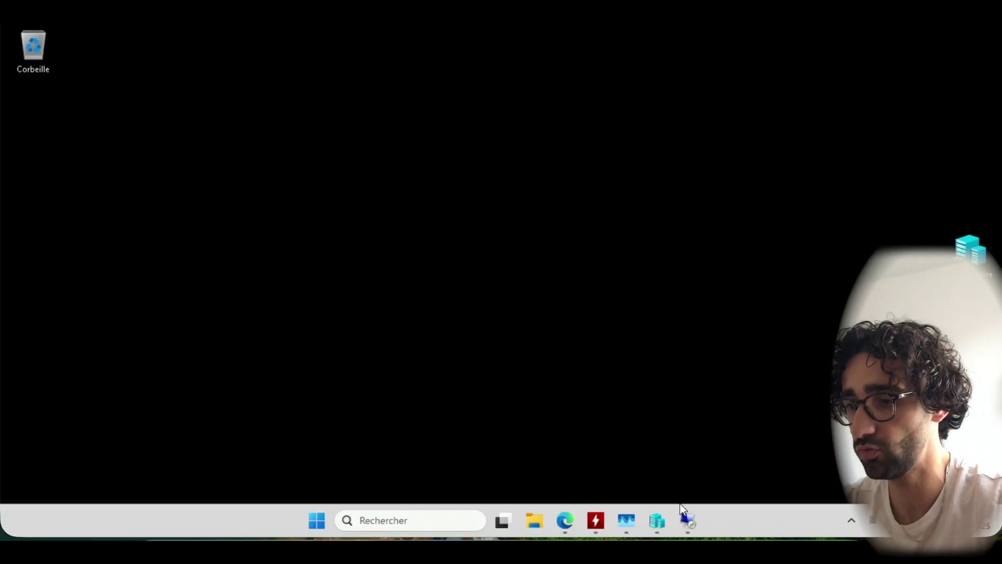
pyautogui.moveTo(685, 528)
pyautogui.click(731, 461)
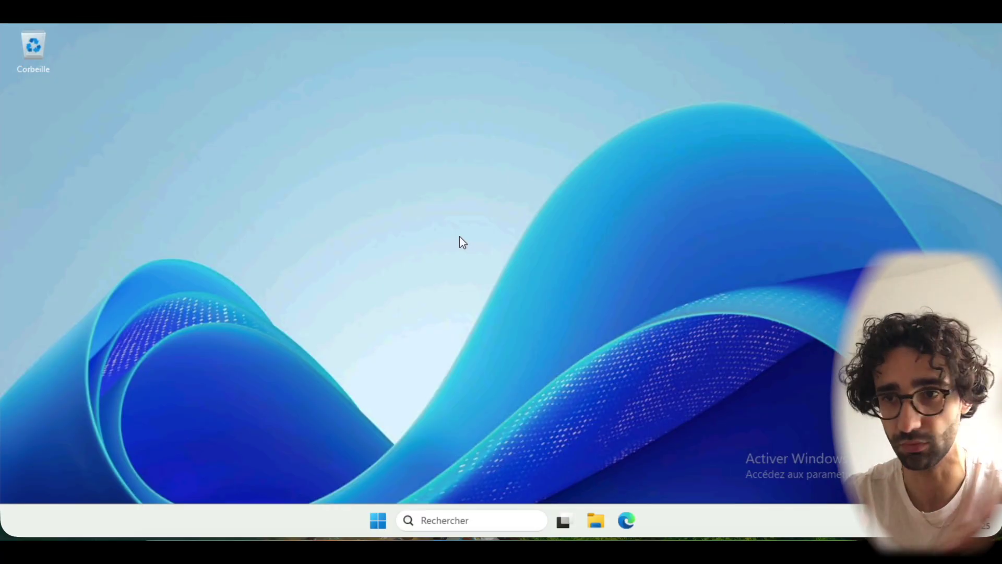
pyautogui.click(371, 522)
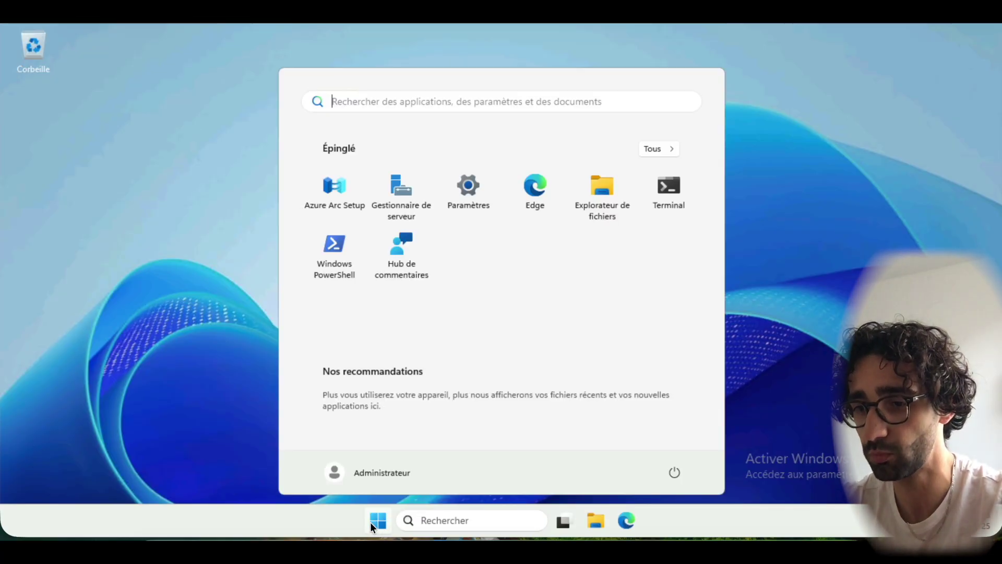
pyautogui.click(406, 201)
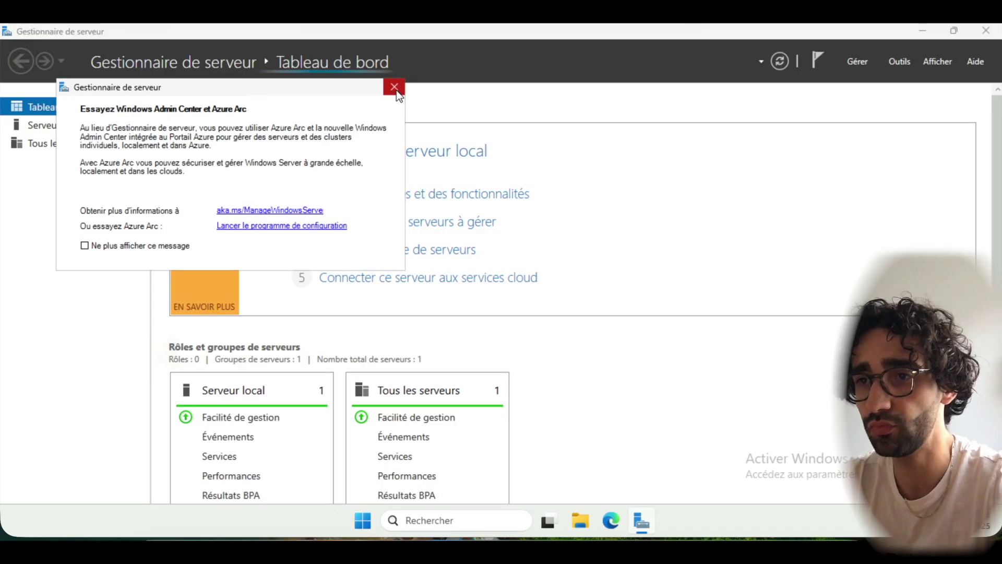
# - Start adding roles and features, keeping the default installation type and VM-DC-02 as the destination server
pyautogui.click(856, 63)
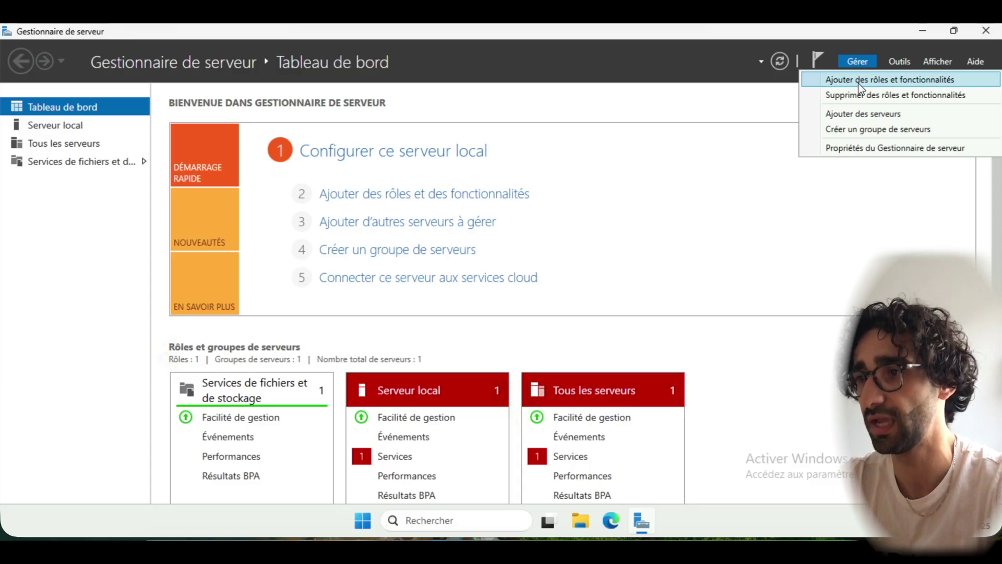
pyautogui.click(858, 83)
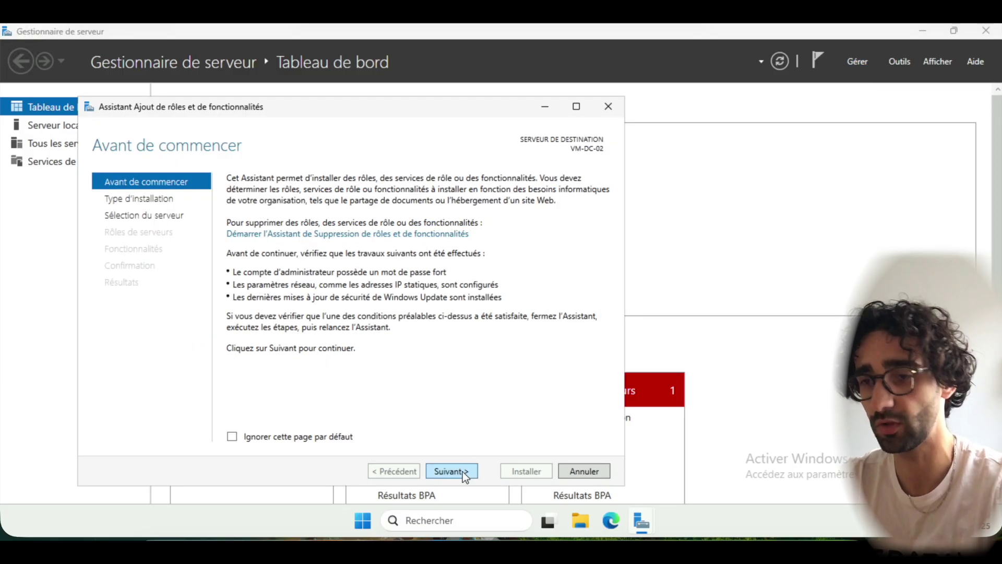
pyautogui.click(462, 472)
pyautogui.click(463, 471)
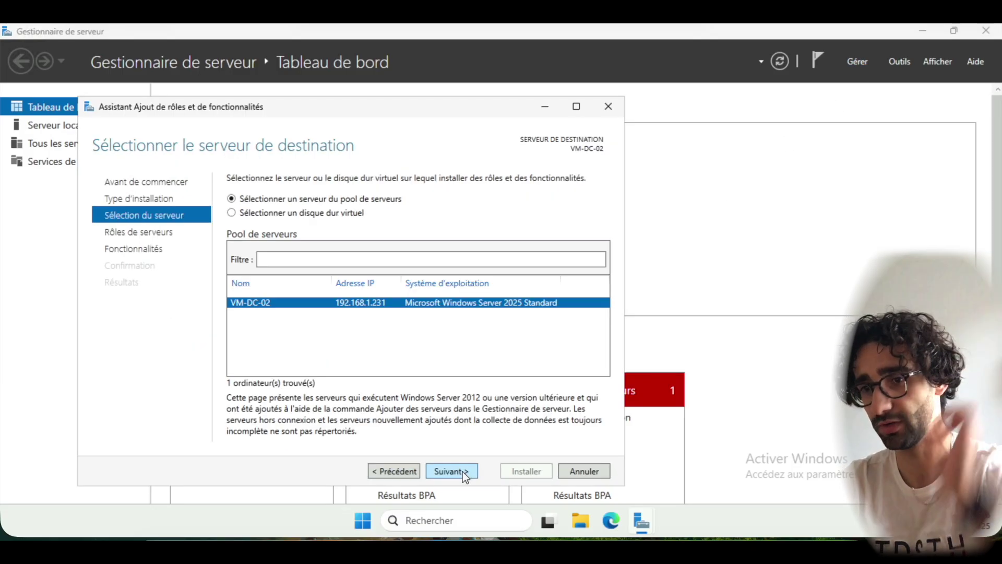
pyautogui.click(463, 471)
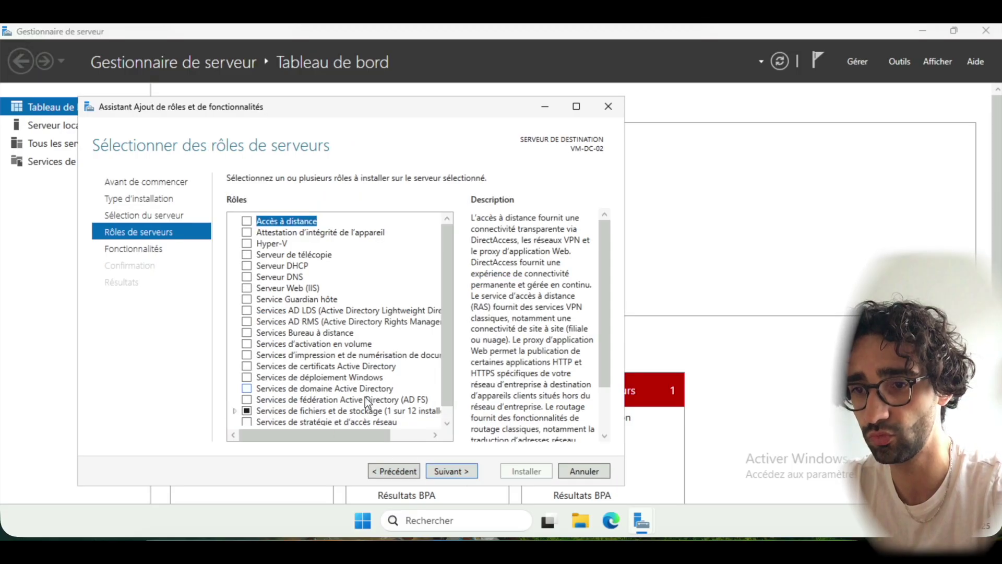
# - Select the Services de domaine Active Directory role with its required features and proceed to the installation confirmation
pyautogui.click(247, 388)
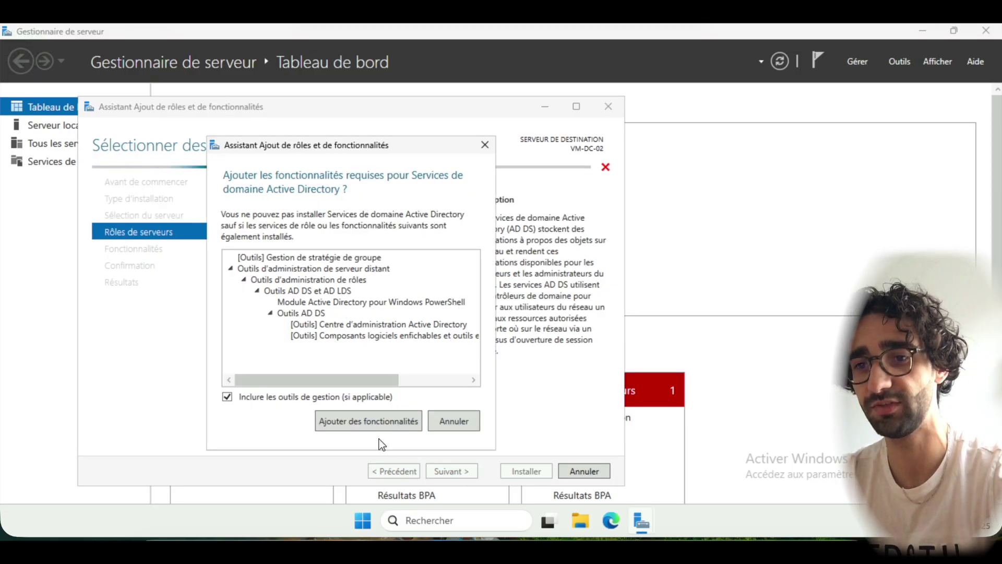
pyautogui.click(357, 420)
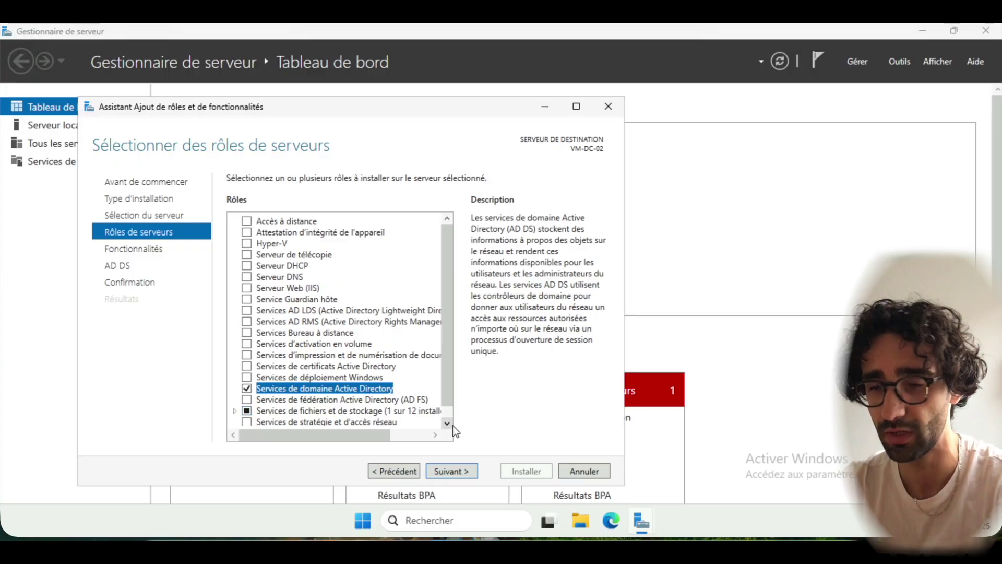
pyautogui.click(448, 474)
pyautogui.click(448, 473)
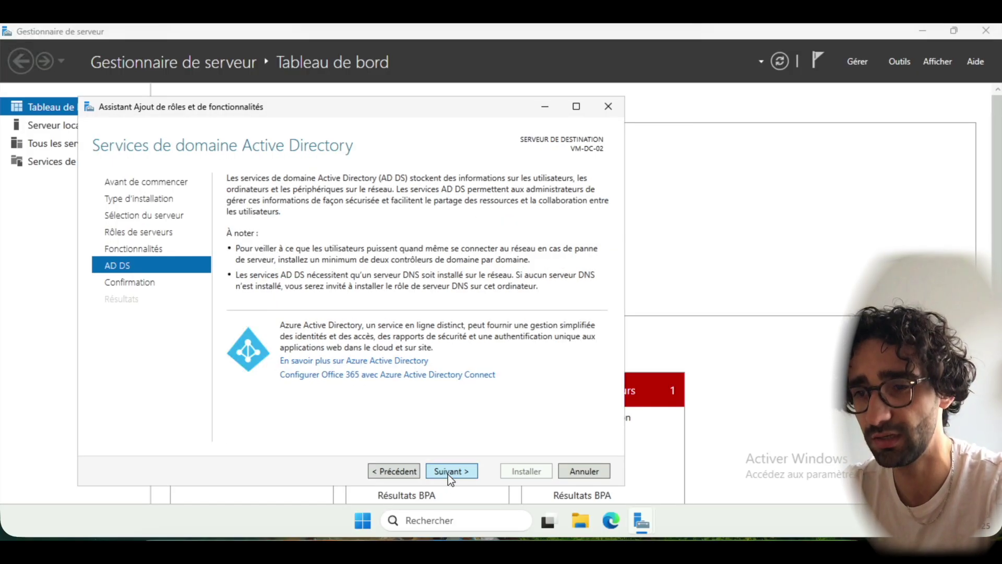
pyautogui.click(448, 474)
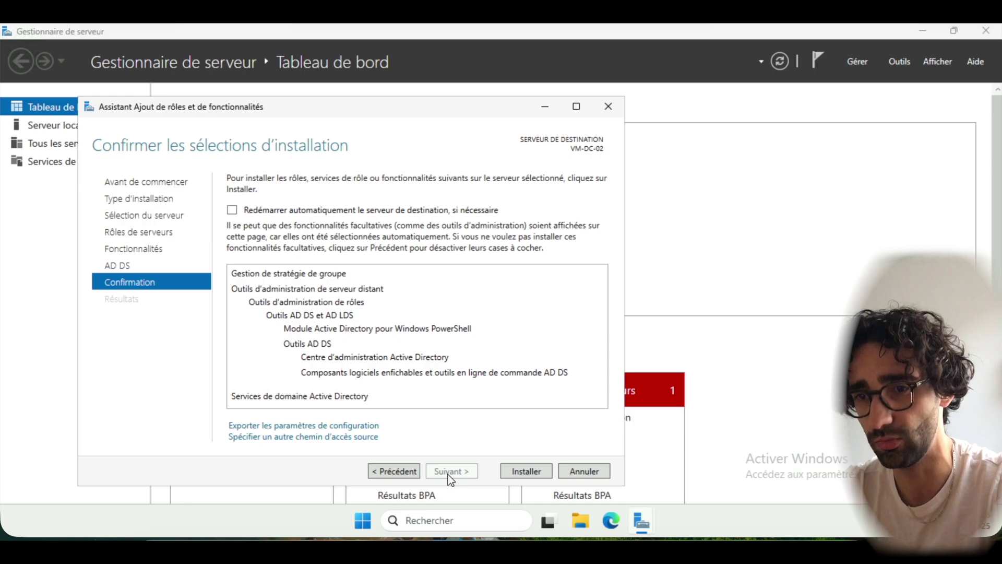
# - Install the role with automatic restart of the destination server allowed, and start promoting the server to a domain controller
pyautogui.click(314, 211)
pyautogui.click(539, 321)
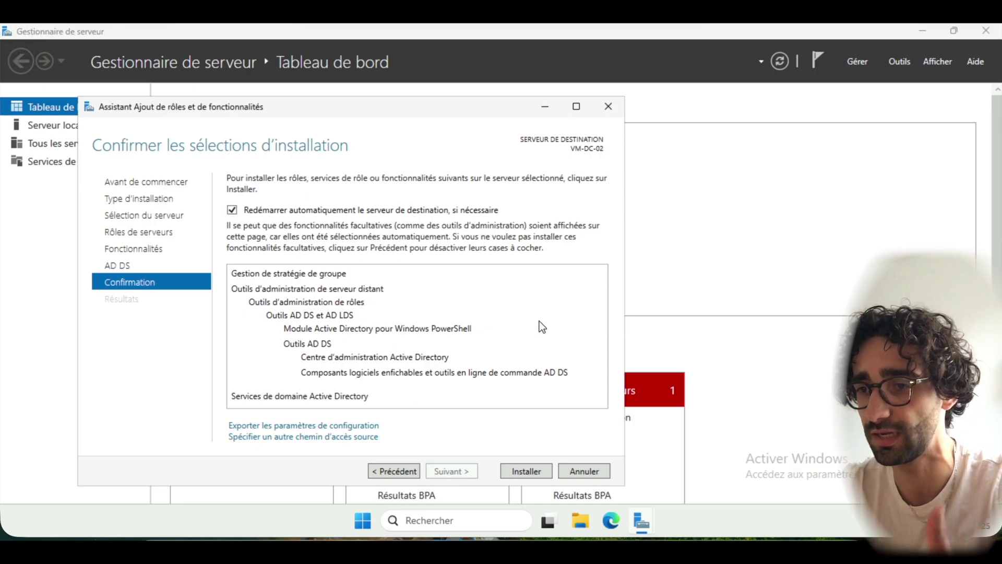
pyautogui.click(524, 470)
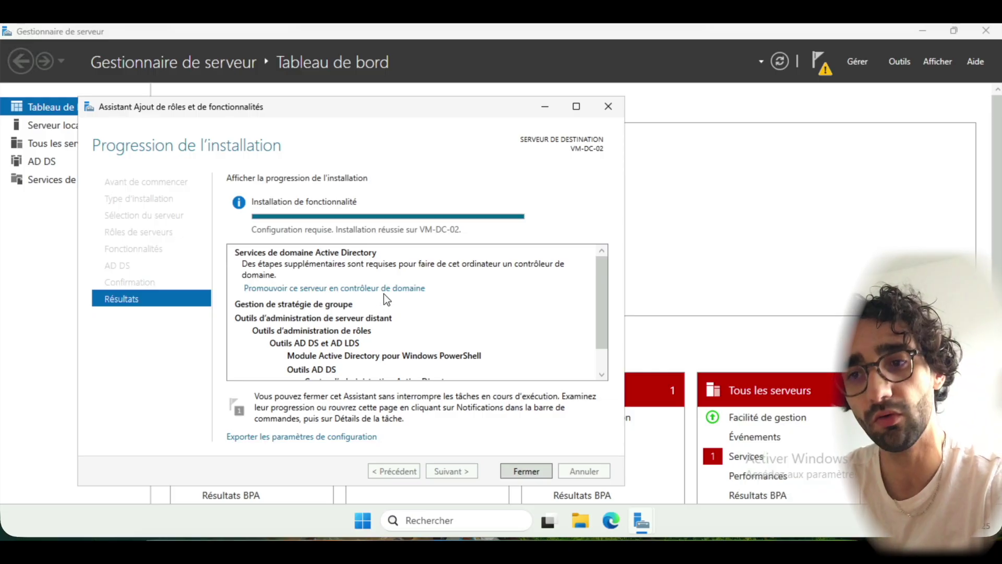
pyautogui.click(366, 288)
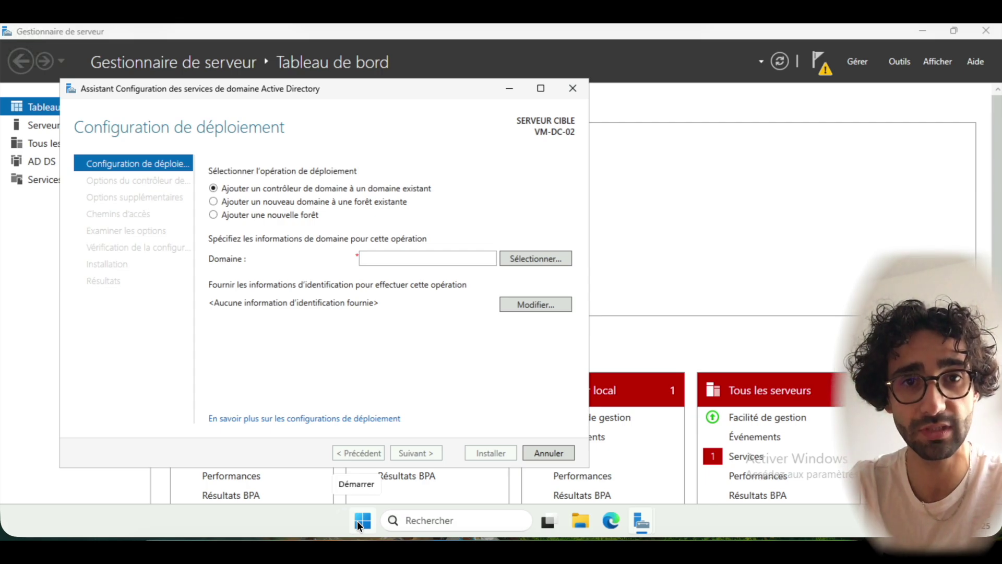
# - Open the Ethernet adapter's Protocole Internet version 4 (TCP/IPv4) properties through the network settings in Panneau de configuration
pyautogui.click(357, 521)
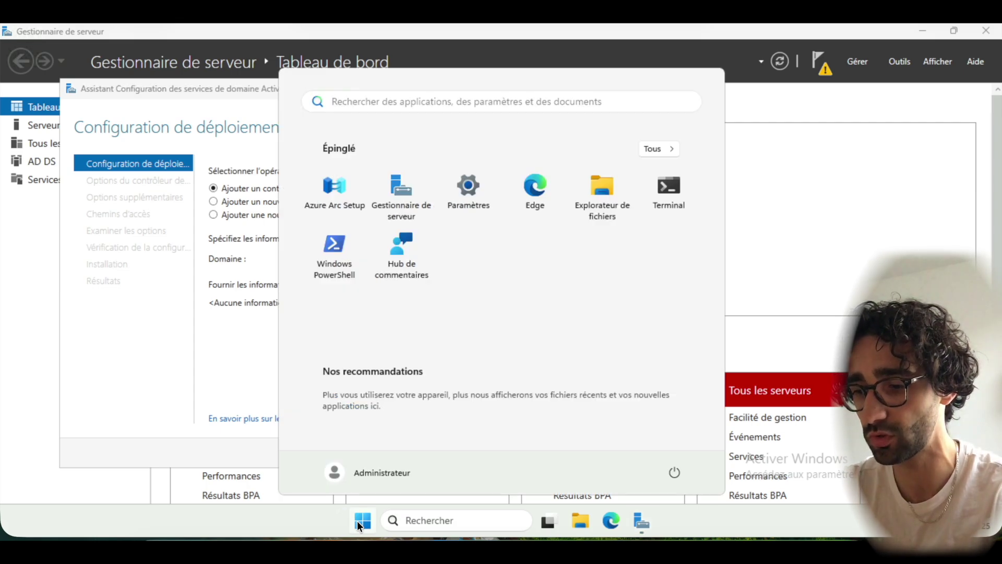
pyautogui.write('pann')
pyautogui.press('Return')
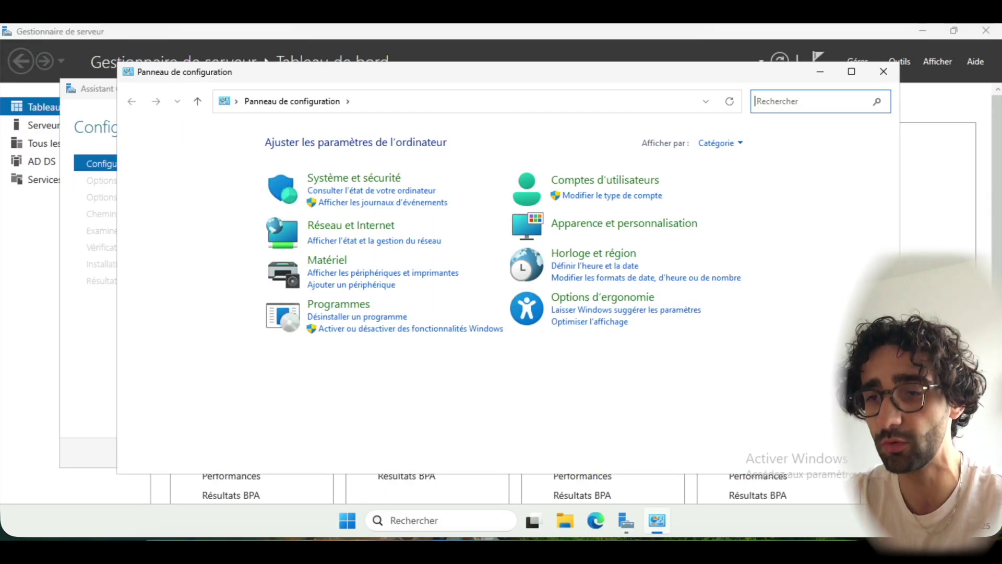
pyautogui.click(361, 227)
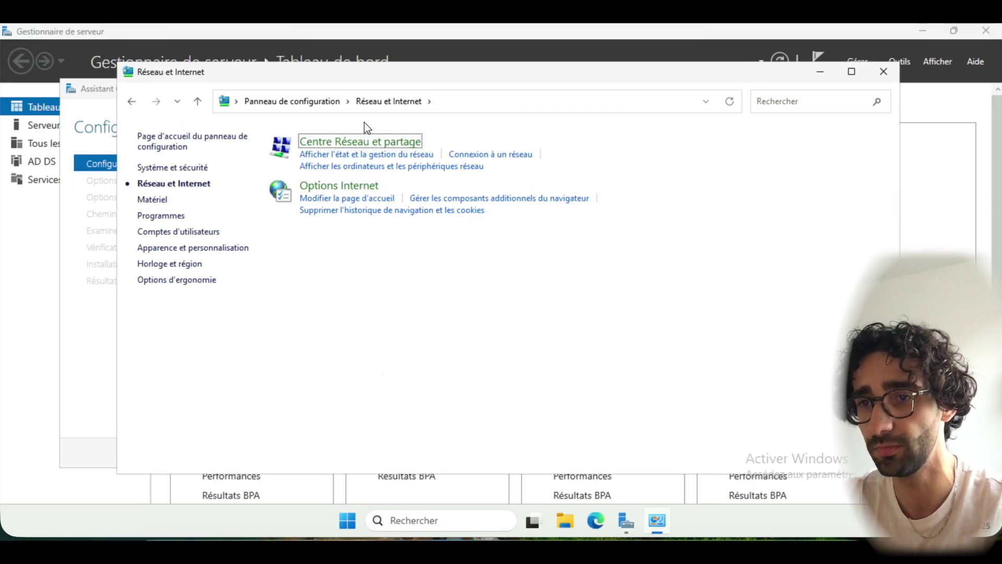
pyautogui.click(359, 140)
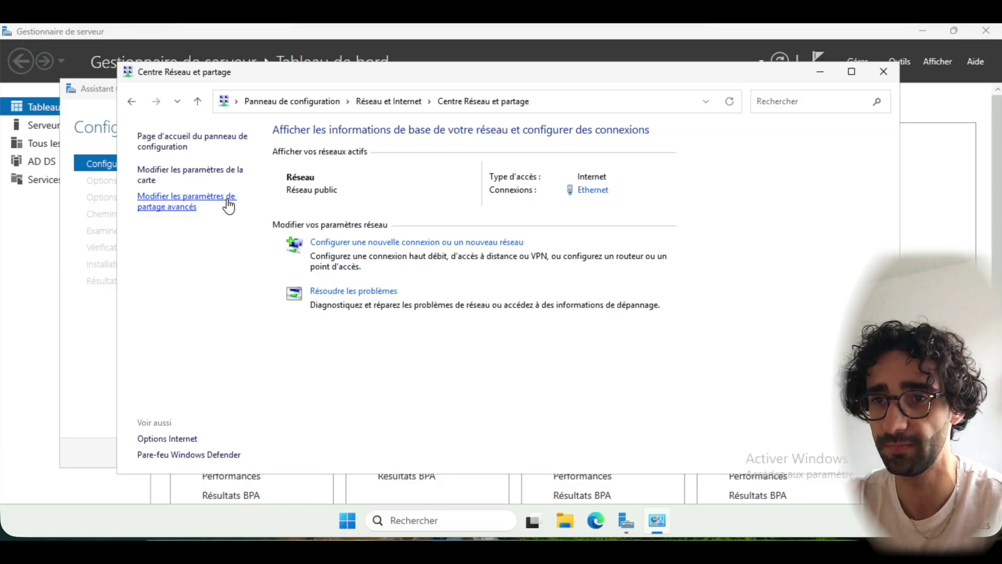
pyautogui.click(192, 178)
pyautogui.click(269, 180)
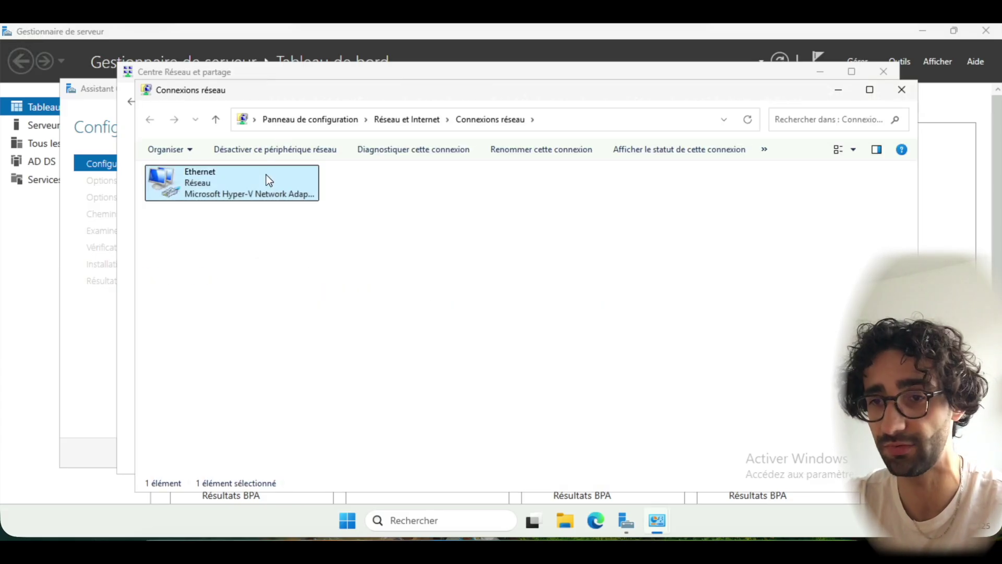
pyautogui.doubleClick(269, 180)
pyautogui.click(413, 385)
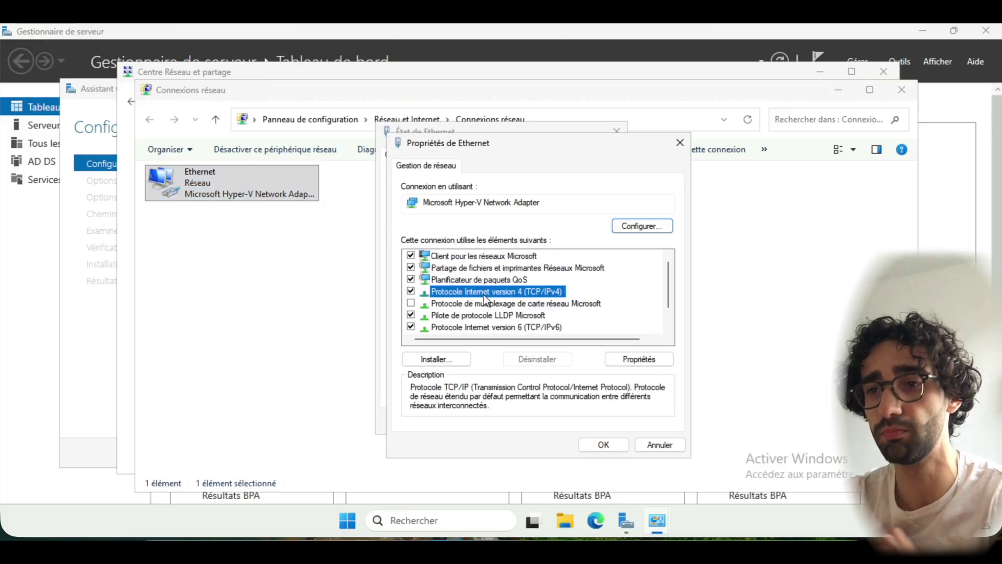
pyautogui.doubleClick(483, 295)
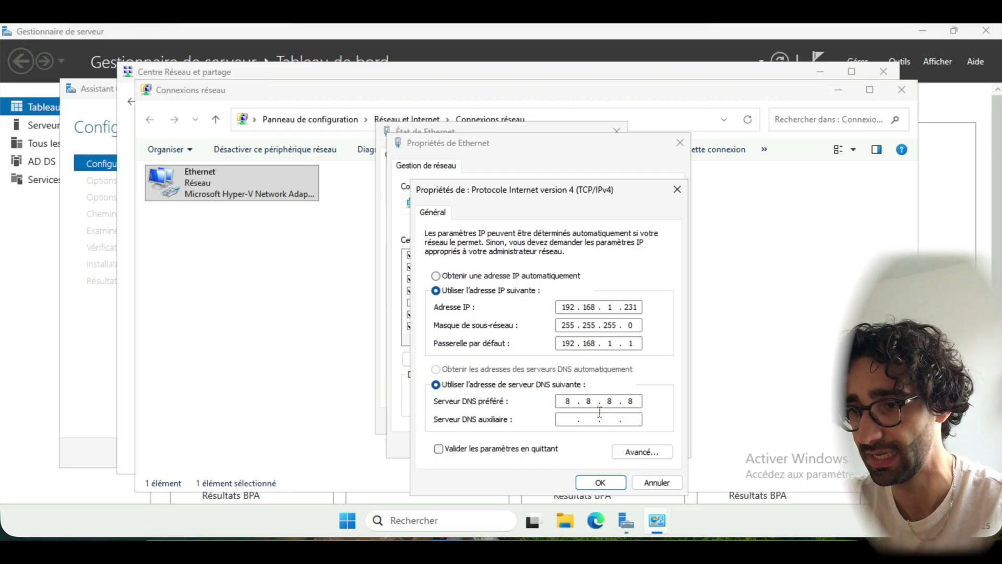
# - Replace the preferred DNS server address with 192.168.1.230
pyautogui.click(630, 400)
pyautogui.press('BackSpace')
pyautogui.press('BackSpace')
pyautogui.press('BackSpace')
pyautogui.press('BackSpace')
pyautogui.press('BackSpace')
pyautogui.press('BackSpace')
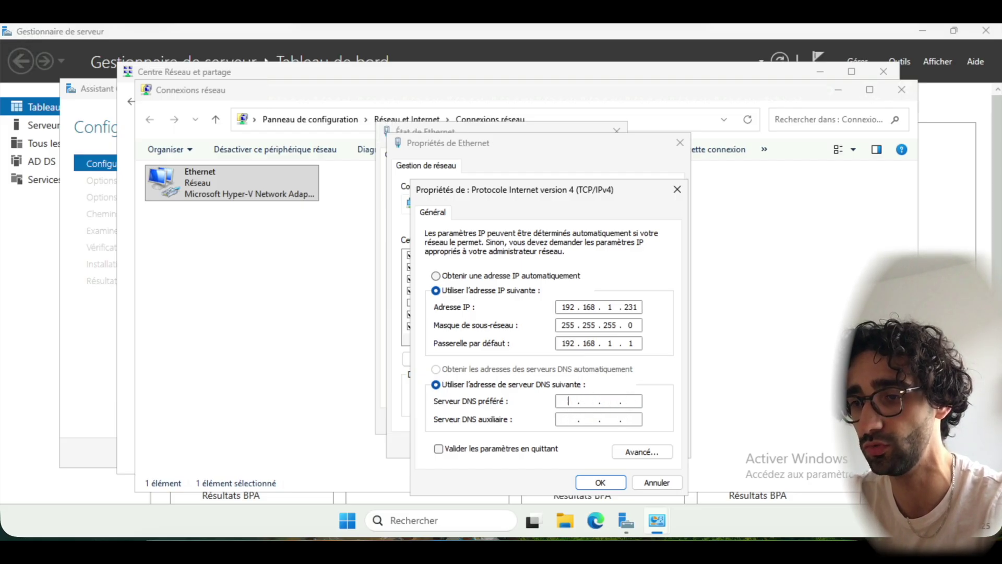
pyautogui.write('192 . 168 . 1 . 230')
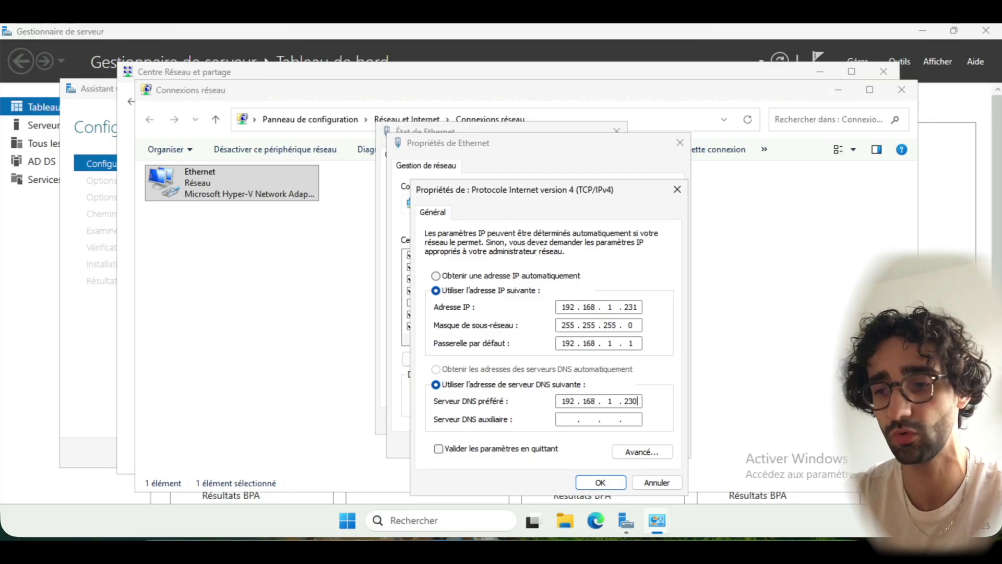
# - Set the auxiliary DNS server to 8.8.8.8, apply the adapter settings and close the network windows
pyautogui.click(568, 419)
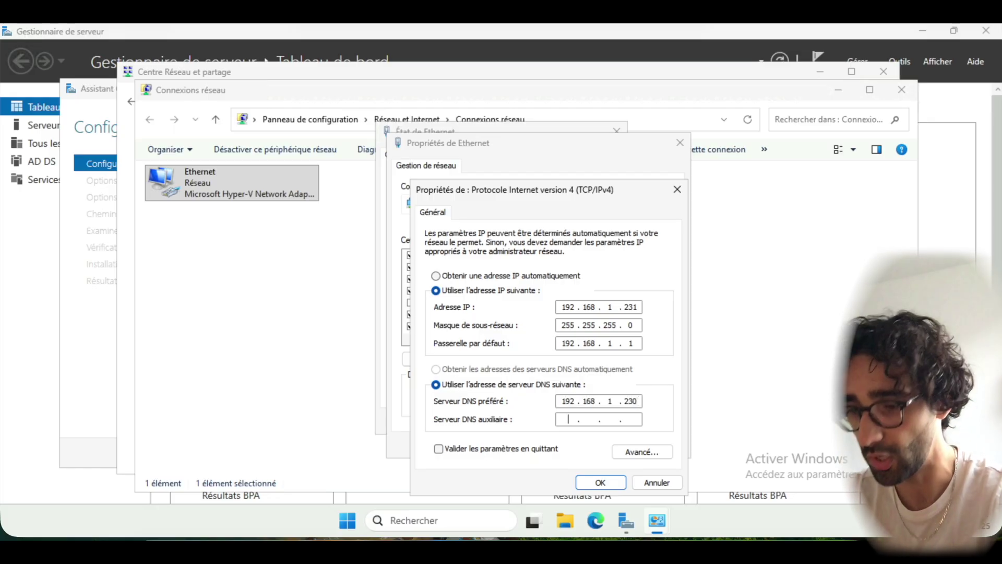
pyautogui.write('8.8.8.8')
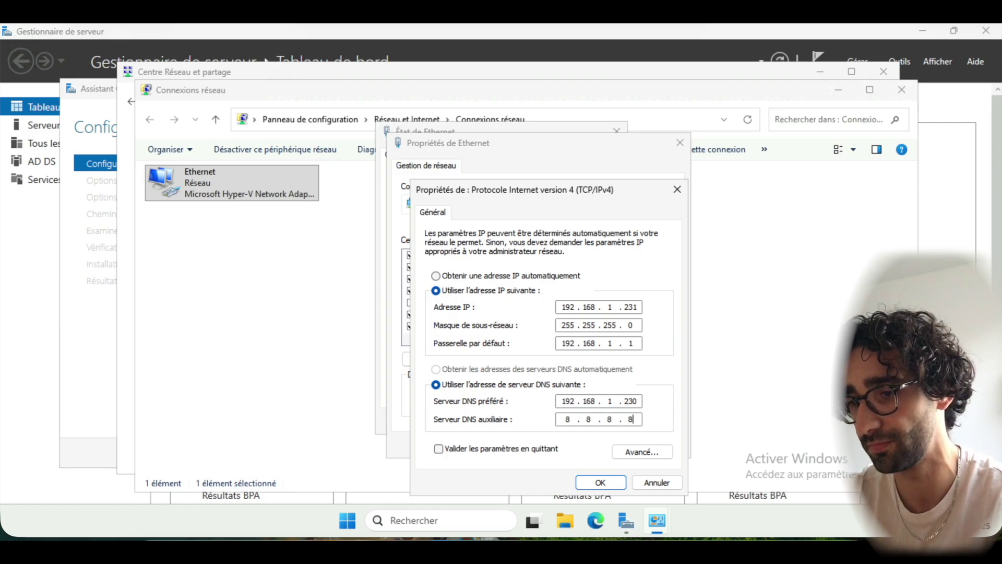
pyautogui.press('Tab')
pyautogui.press('Tab')
pyautogui.press('Tab')
pyautogui.press('Return')
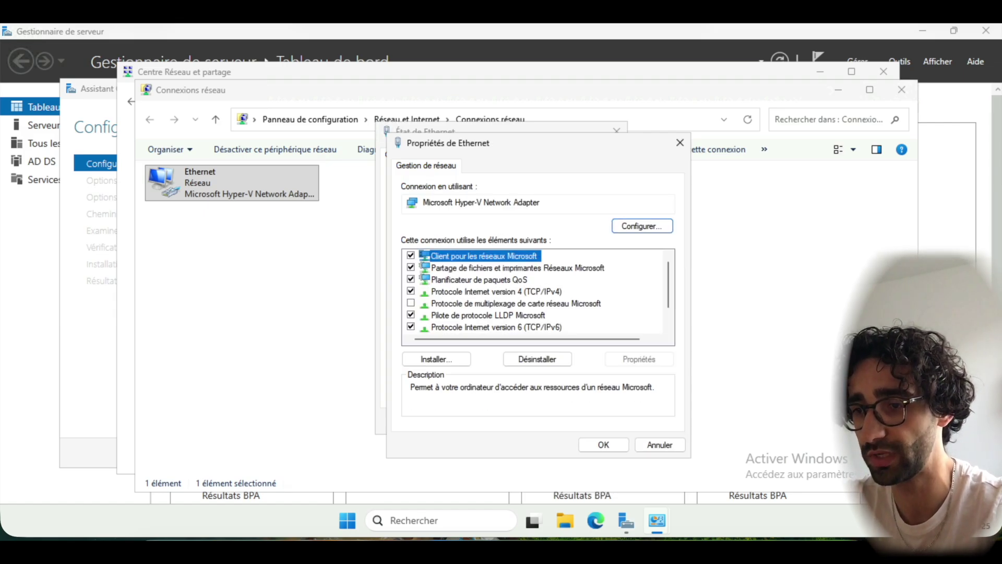
pyautogui.click(590, 444)
pyautogui.click(596, 421)
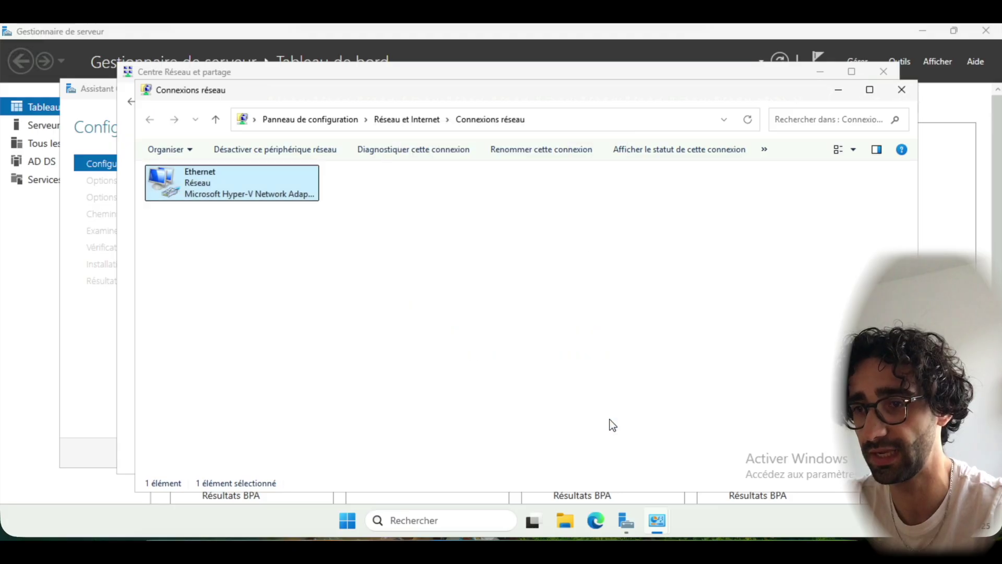
pyautogui.click(901, 90)
pyautogui.click(883, 72)
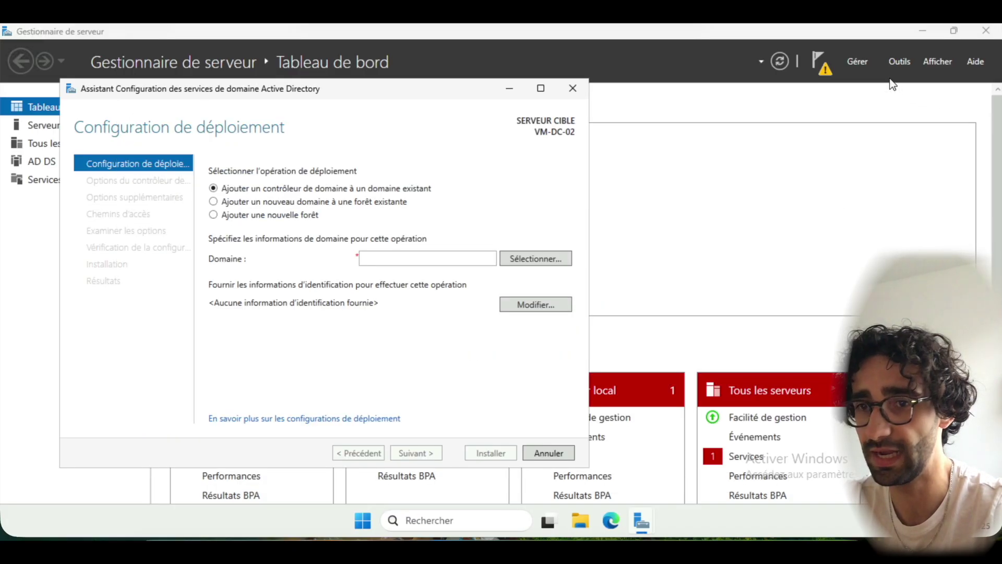
# - Specify the existing domain hugo.local for the additional domain controller and select it from the forest
pyautogui.click(428, 258)
pyautogui.write('hug')
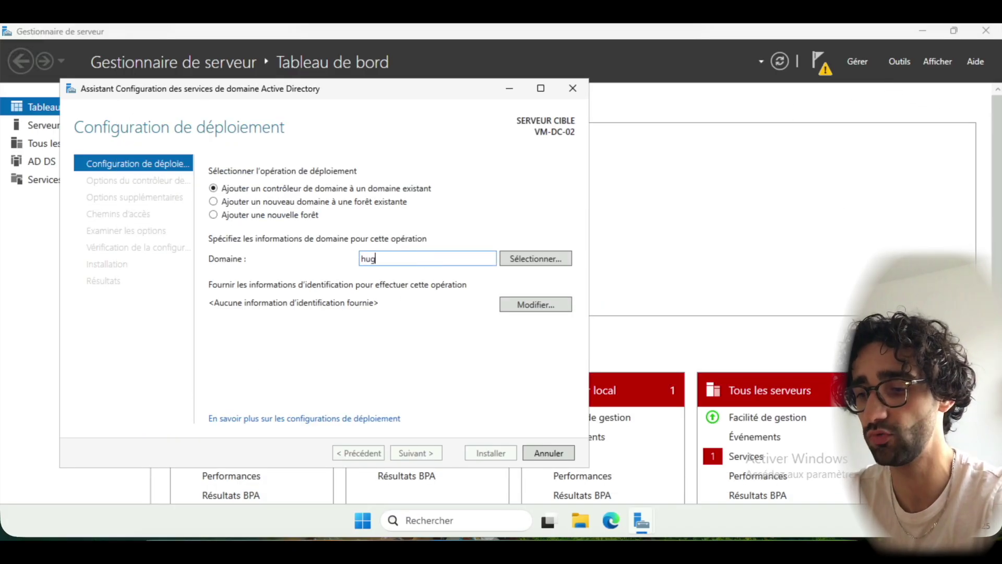
pyautogui.write('o.local')
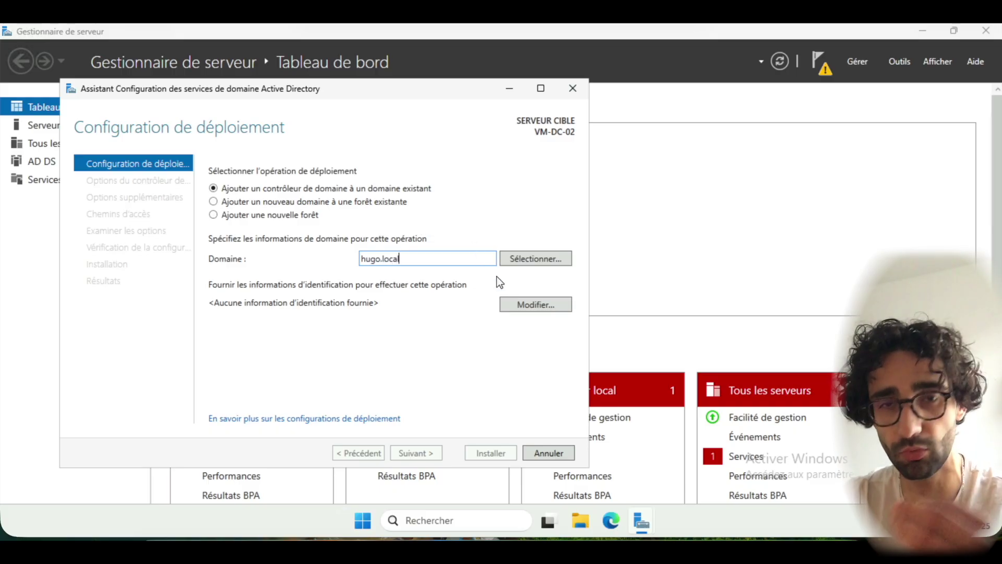
pyautogui.click(533, 259)
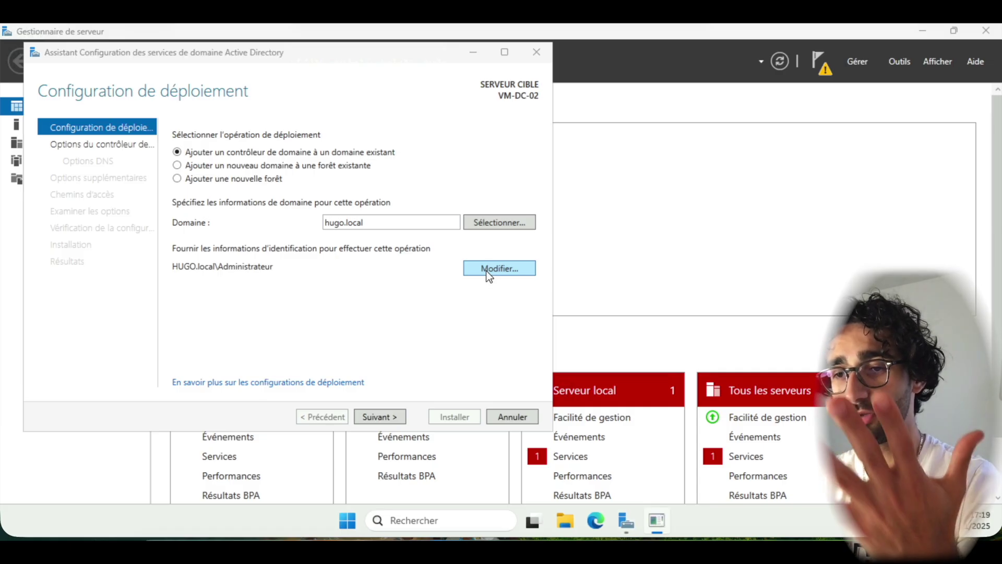
# - Change the deployment credentials to the hugo.local\Administrateur account and enter its password
pyautogui.click(486, 270)
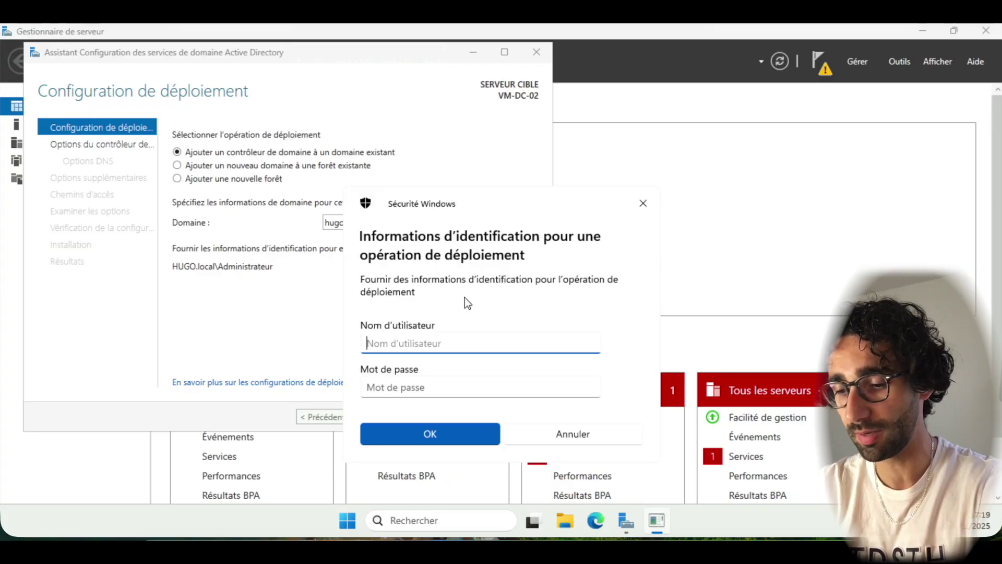
pyautogui.write('hugo')
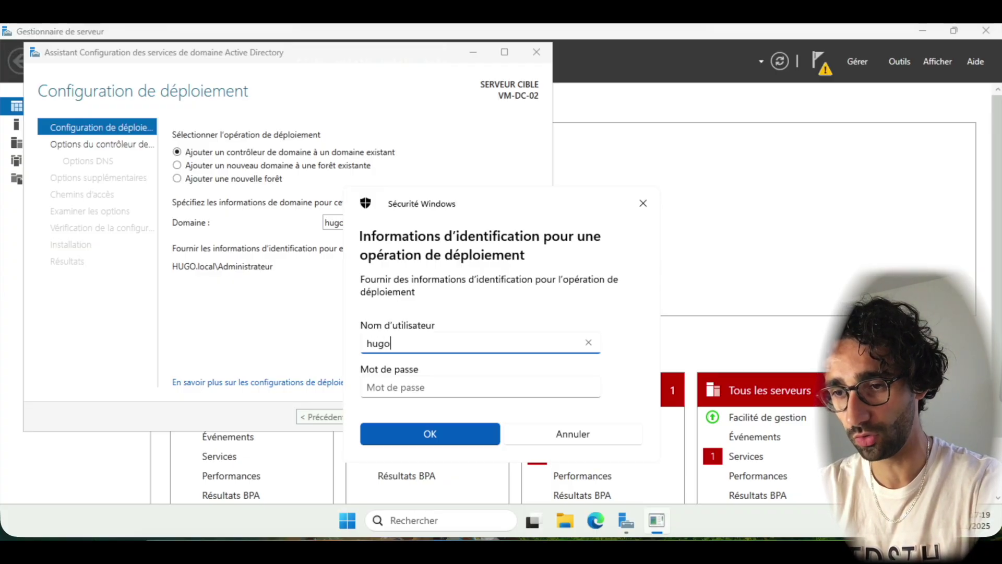
pyautogui.write('.local')
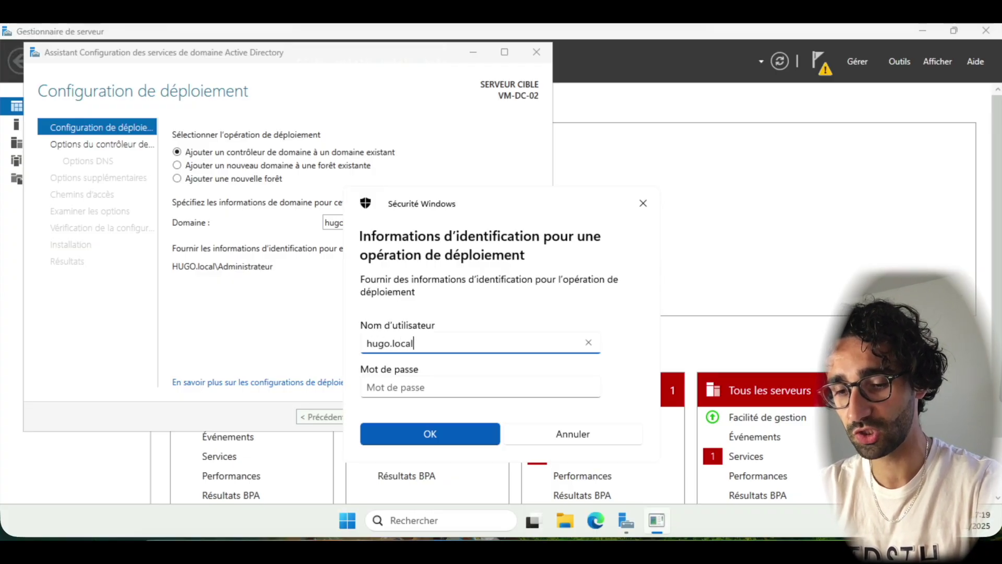
pyautogui.write('\\Administrateur')
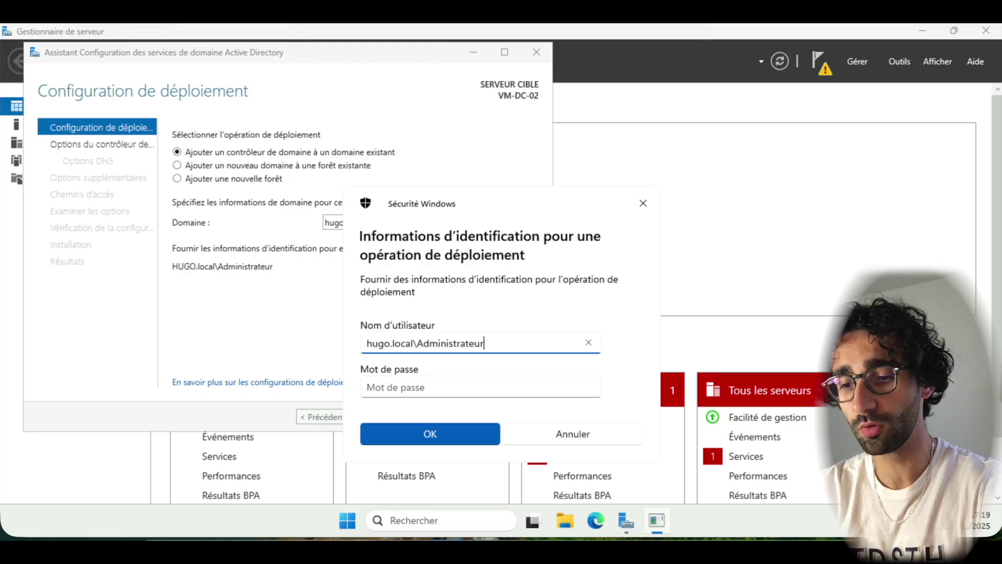
pyautogui.press('Tab')
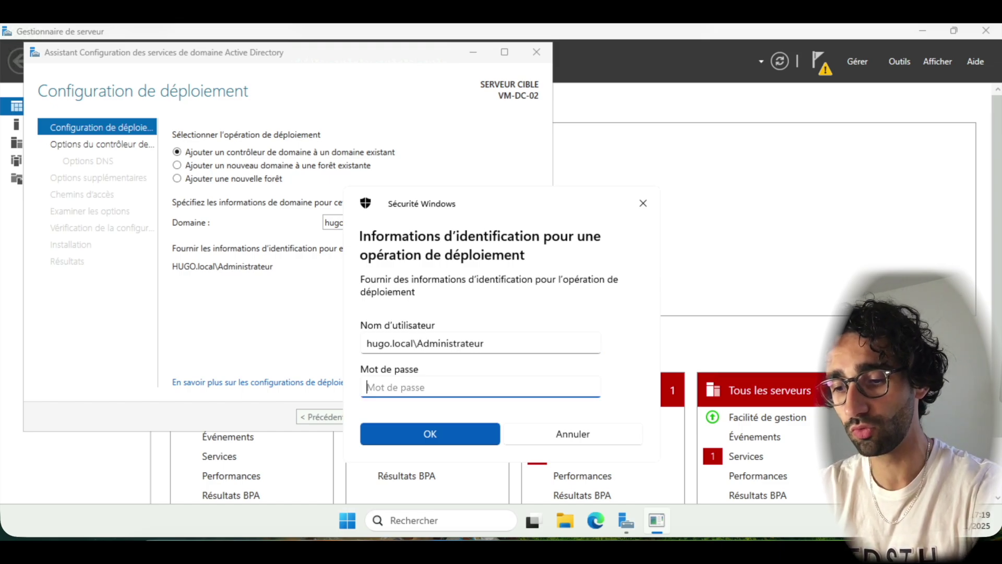
pyautogui.write('•••••••••••')
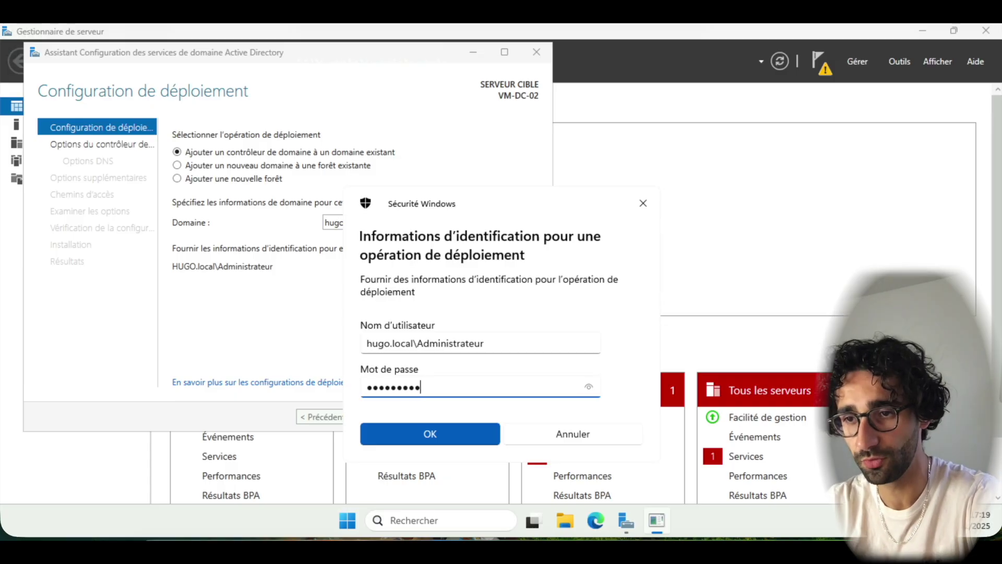
pyautogui.press('Return')
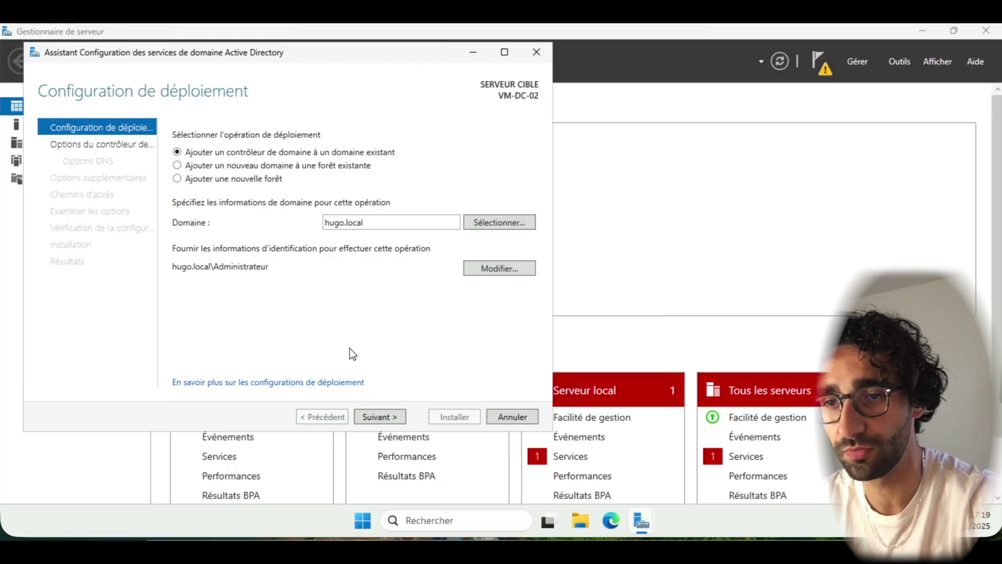
# - Continue to the domain controller options, then enter and confirm the DSRM password, keeping the DNS server and global catalog roles
pyautogui.click(374, 416)
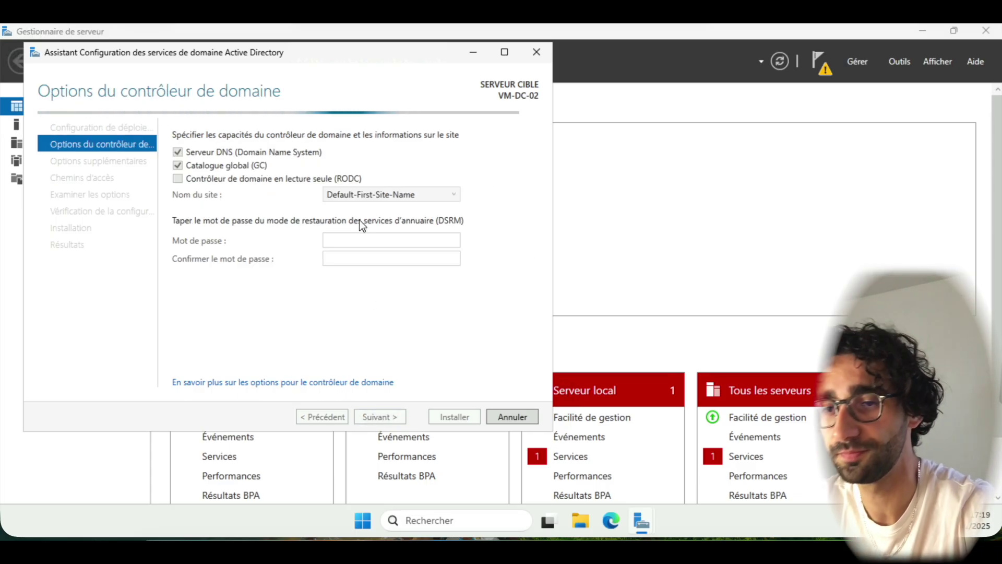
pyautogui.click(348, 237)
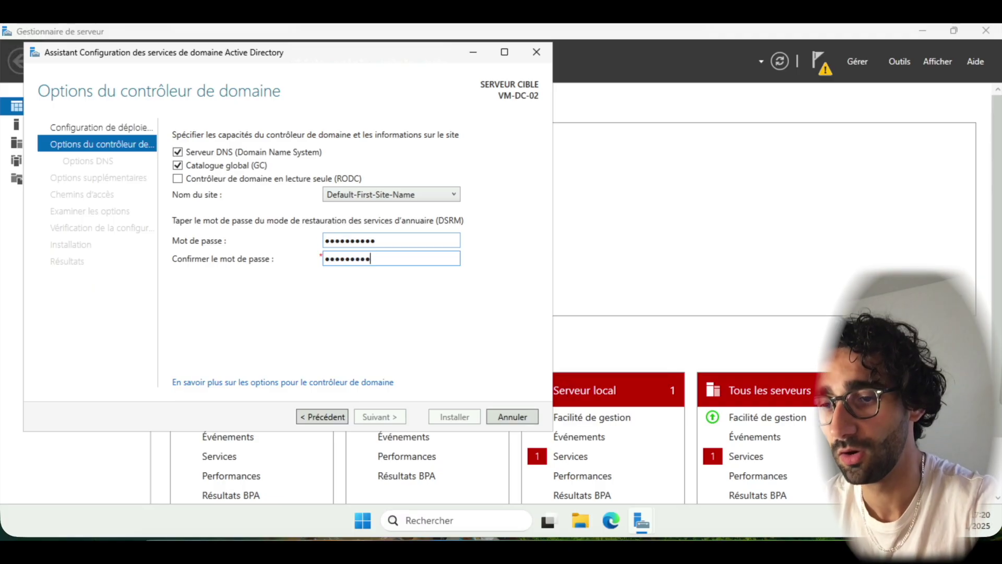
pyautogui.write('•')
pyautogui.click(378, 416)
# - Accept the default DNS, replication and path options, run the prerequisites check and install the domain controller
pyautogui.click(377, 416)
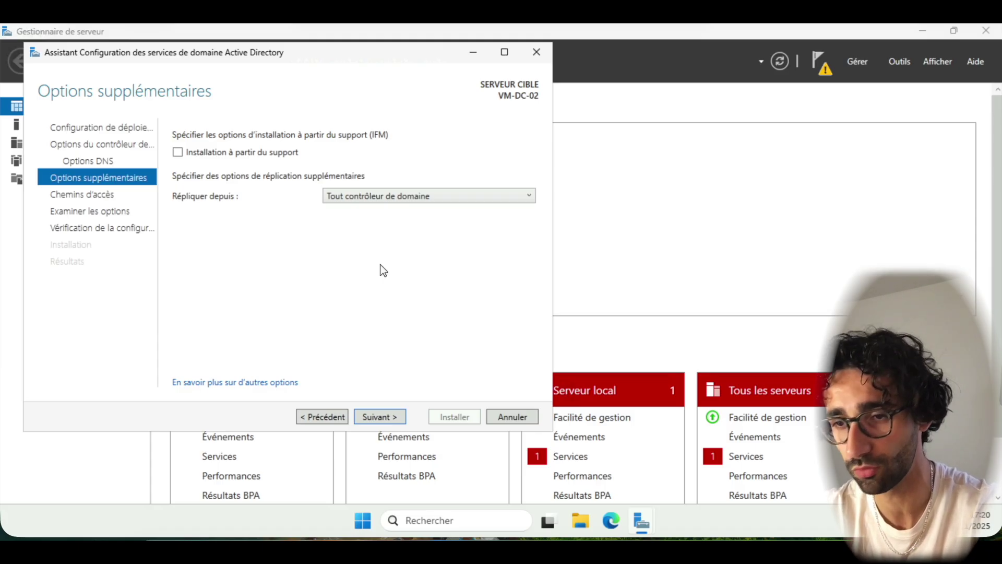
pyautogui.click(368, 412)
pyautogui.click(368, 412)
pyautogui.click(368, 416)
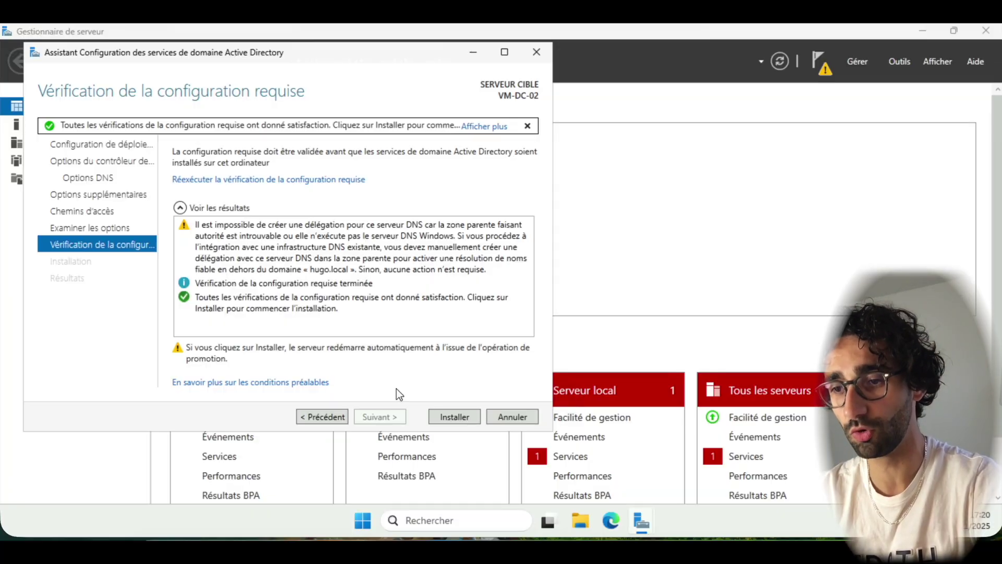
pyautogui.click(452, 416)
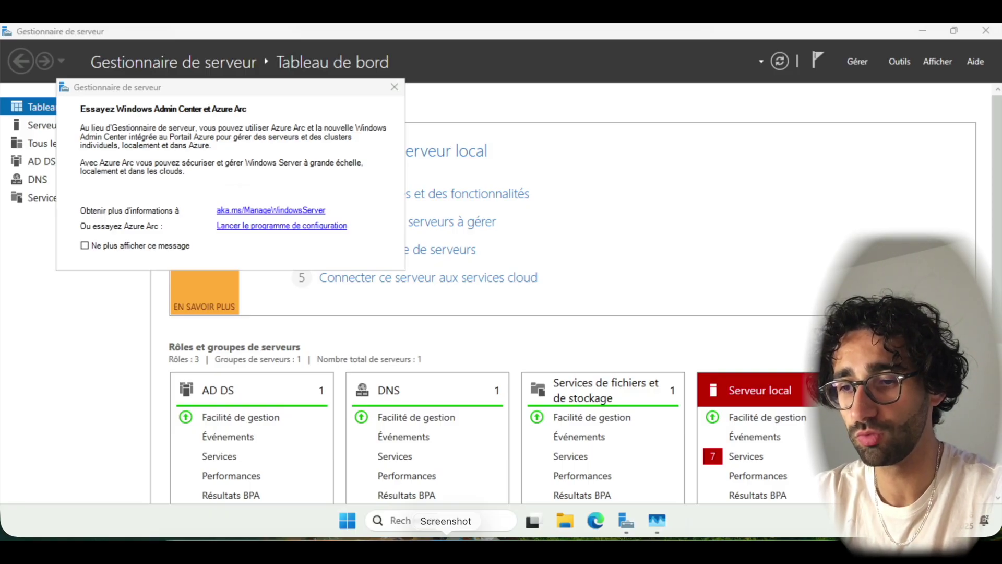
# - Check the VM-DC-01 and VM-DC-02 entries under Domain Controllers in Utilisateurs et ordinateurs Active Directory, then minimize the console
pyautogui.click(348, 521)
pyautogui.write('utilisa')
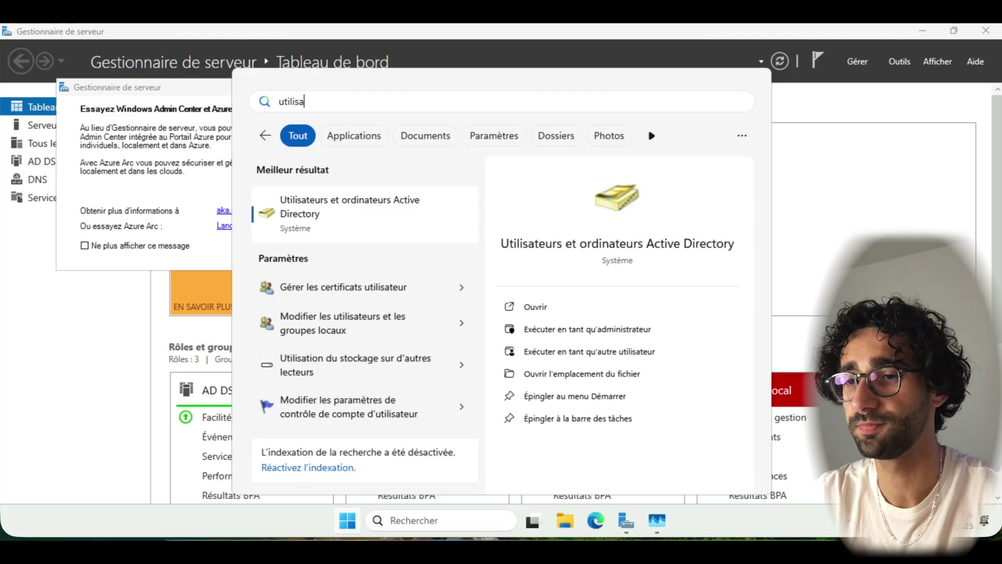
pyautogui.press('Return')
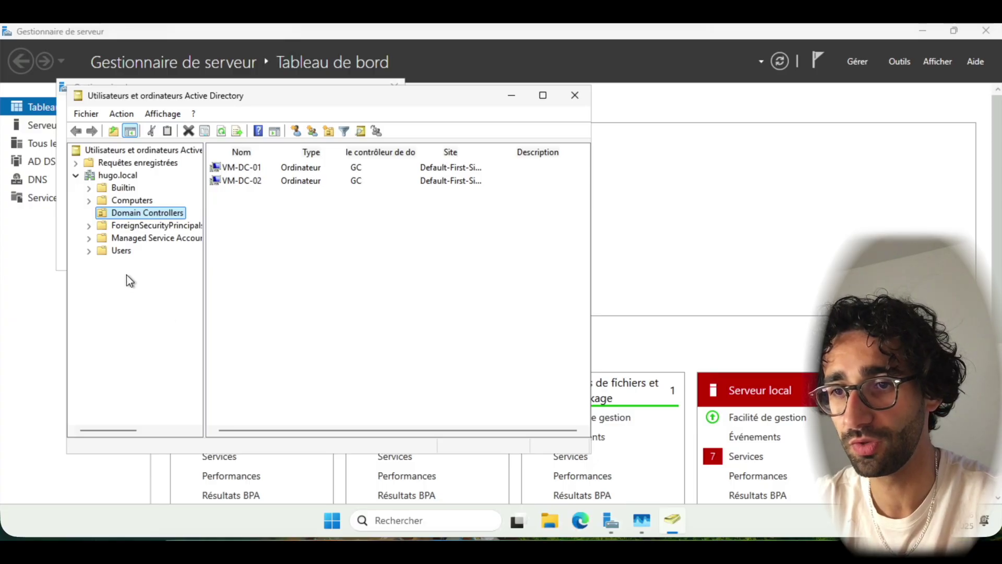
pyautogui.click(248, 170)
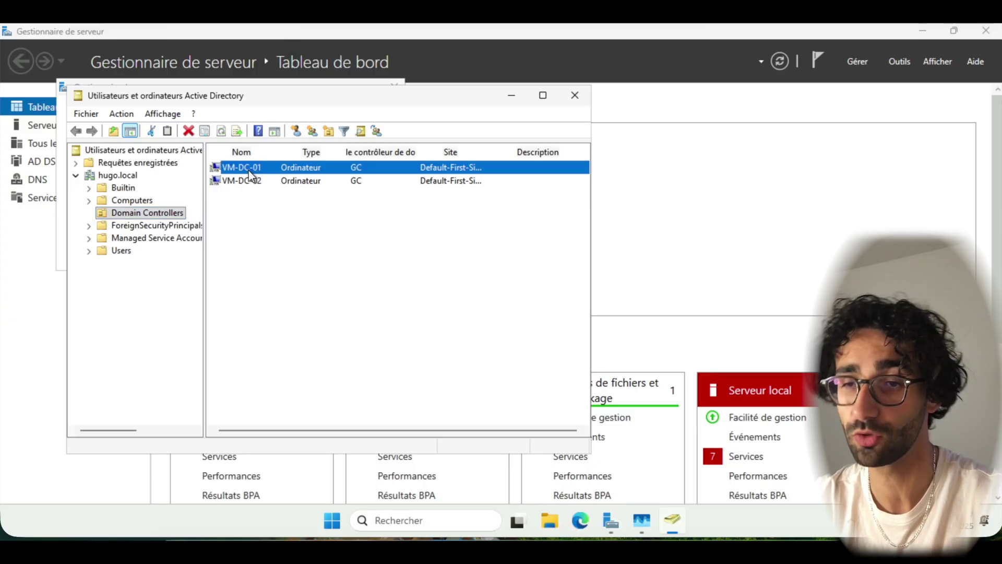
pyautogui.click(257, 180)
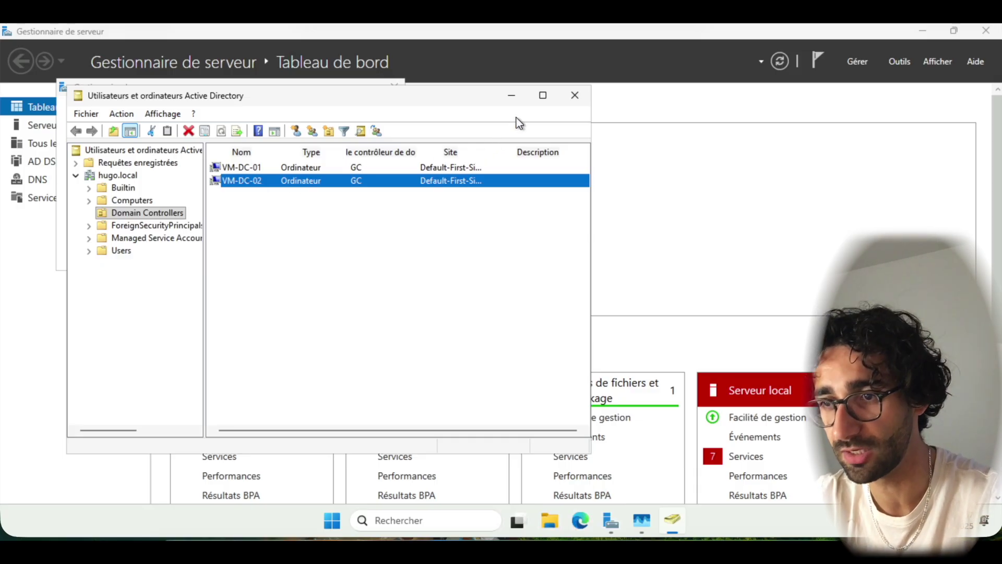
pyautogui.click(515, 98)
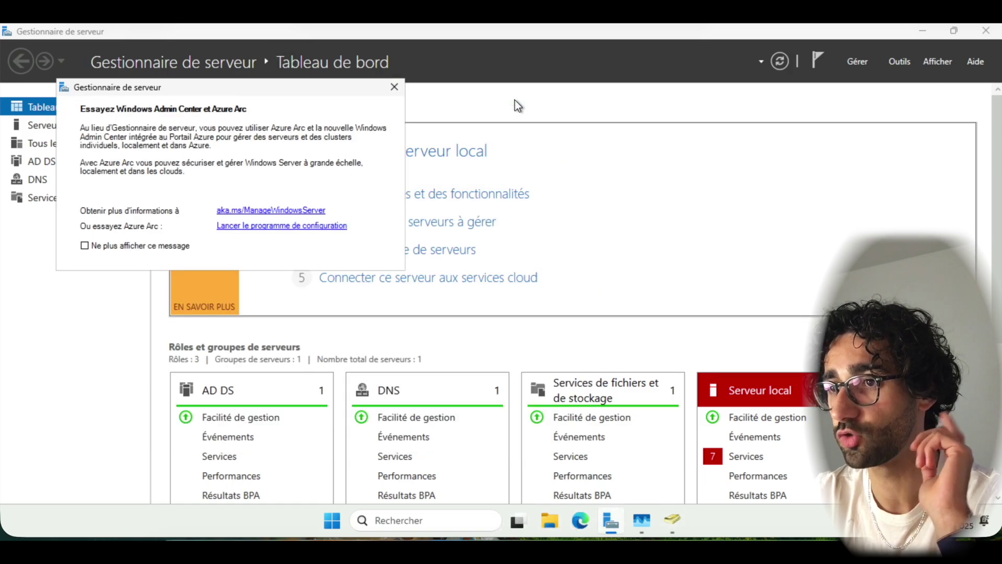
# - Switch from the VM-DC-02 session to Gestionnaire Hyper-V and power off the YT_VM-DC-01 virtual machine
pyautogui.moveTo(577, 24)
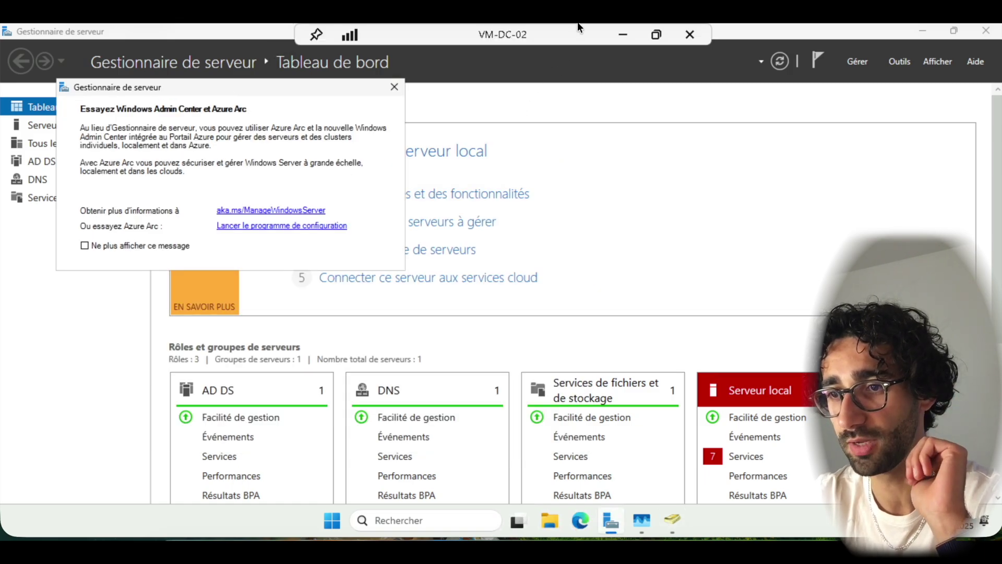
pyautogui.click(625, 34)
pyautogui.click(242, 184)
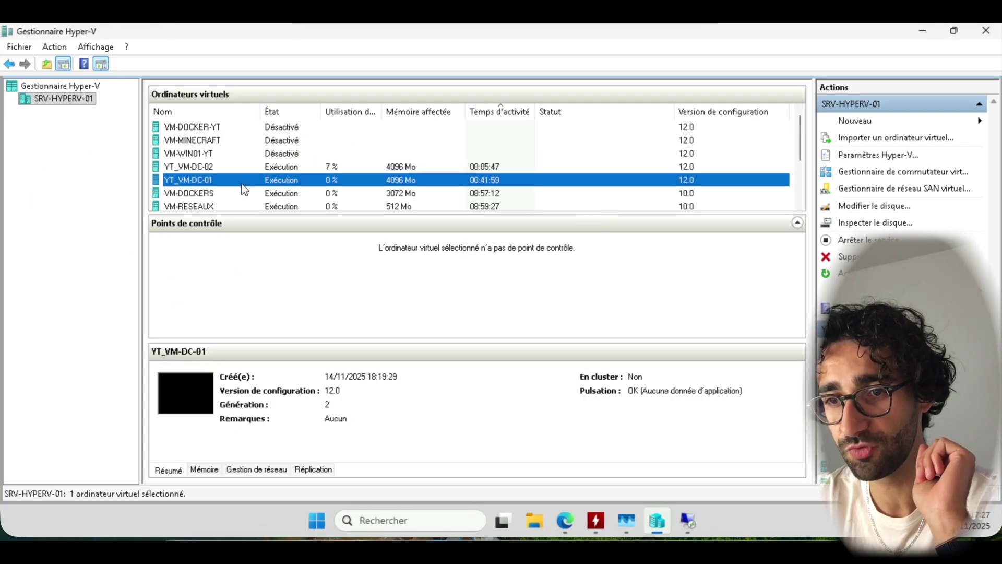
pyautogui.rightClick(212, 180)
pyautogui.click(262, 233)
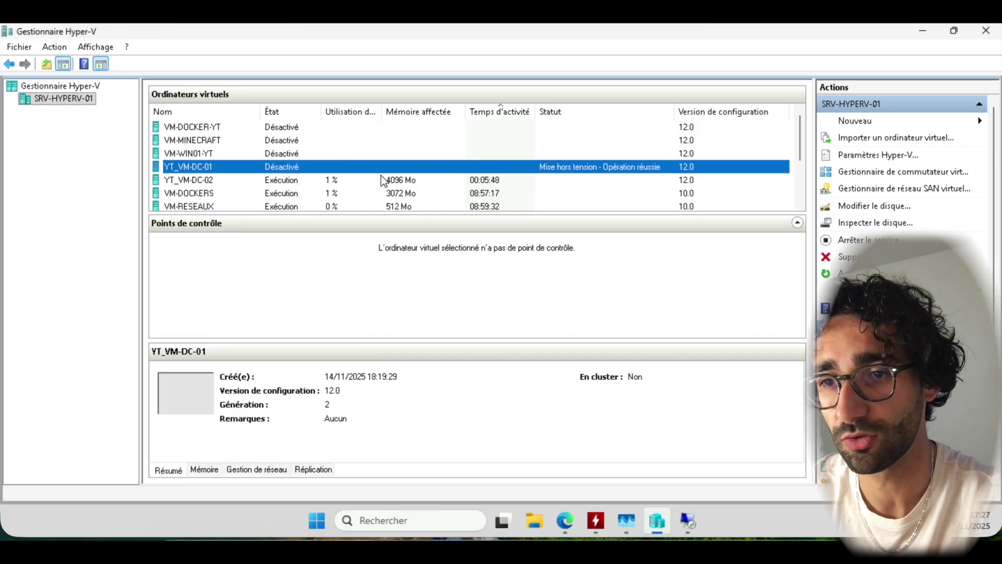
# - Start the VM-WIN01-YT virtual machine and connect to it in a full-screen window
pyautogui.click(204, 153)
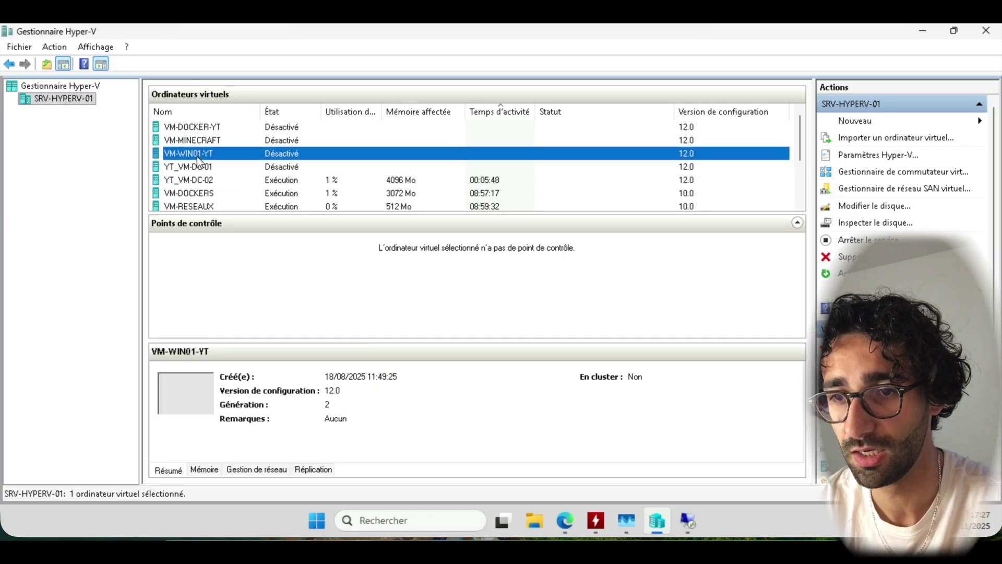
pyautogui.rightClick(196, 155)
pyautogui.click(237, 207)
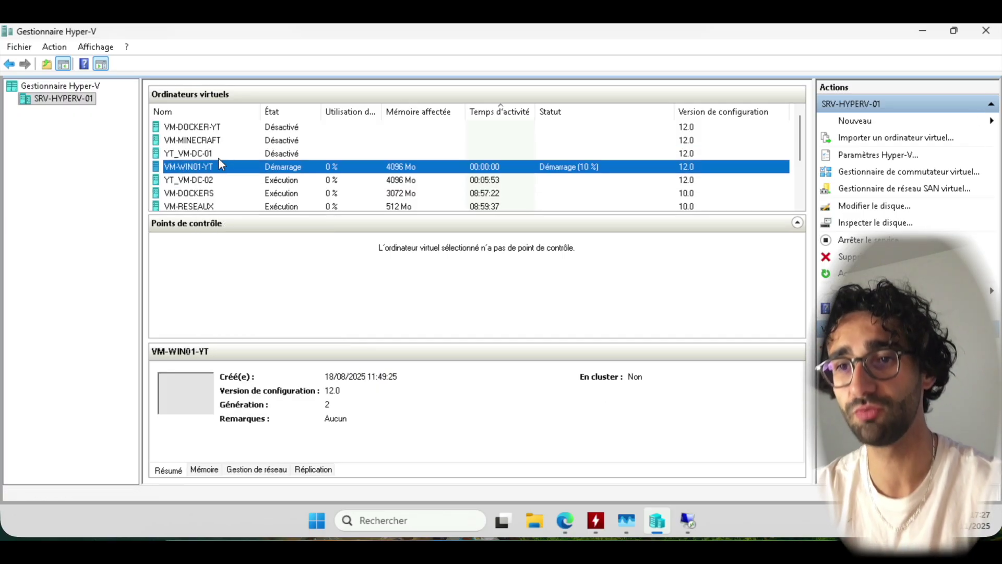
pyautogui.rightClick(201, 167)
pyautogui.click(221, 178)
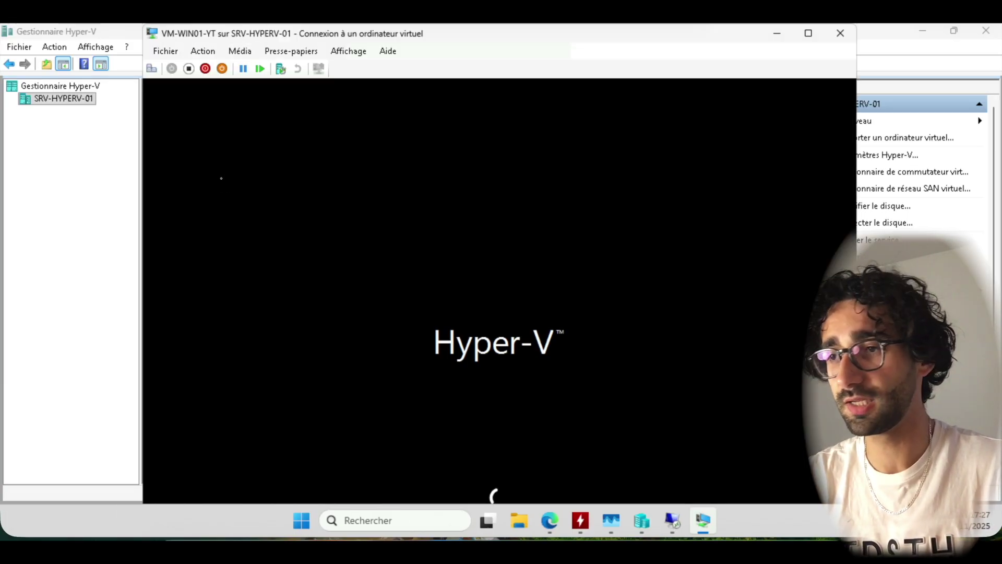
pyautogui.click(809, 34)
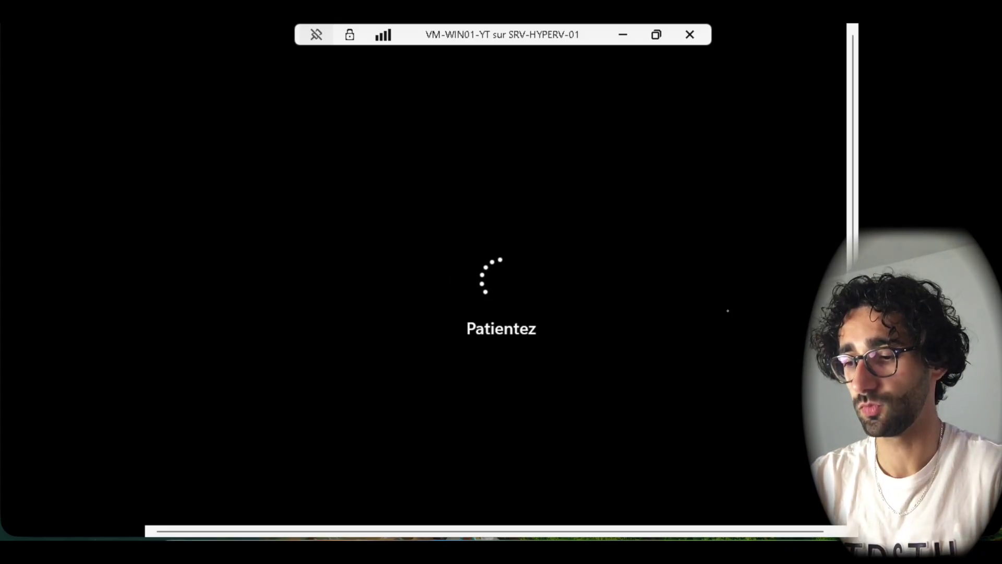
# - Sign in to VM-WIN01-YT with the account password and close the open command prompt window
pyautogui.press('Return')
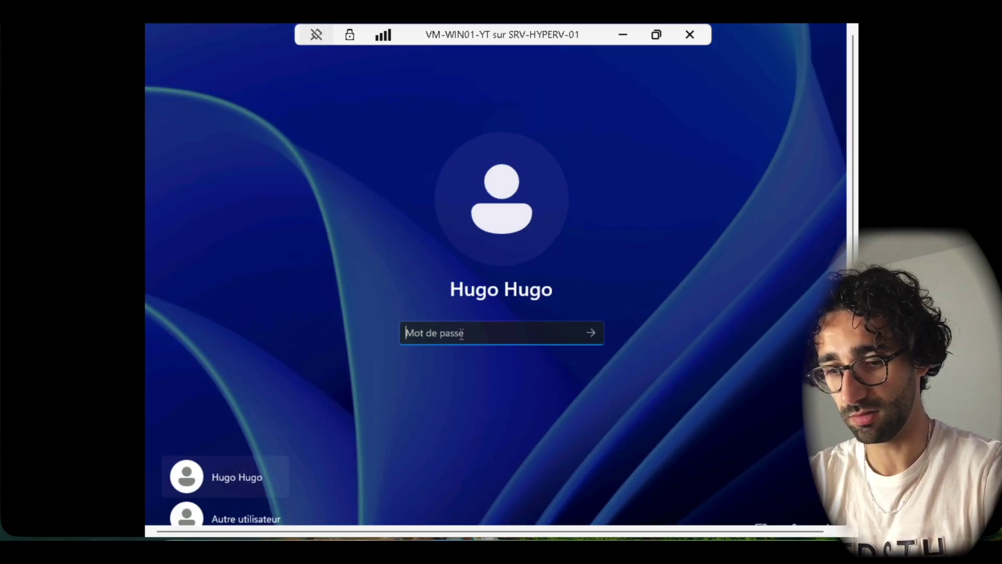
pyautogui.write('•••••••••••')
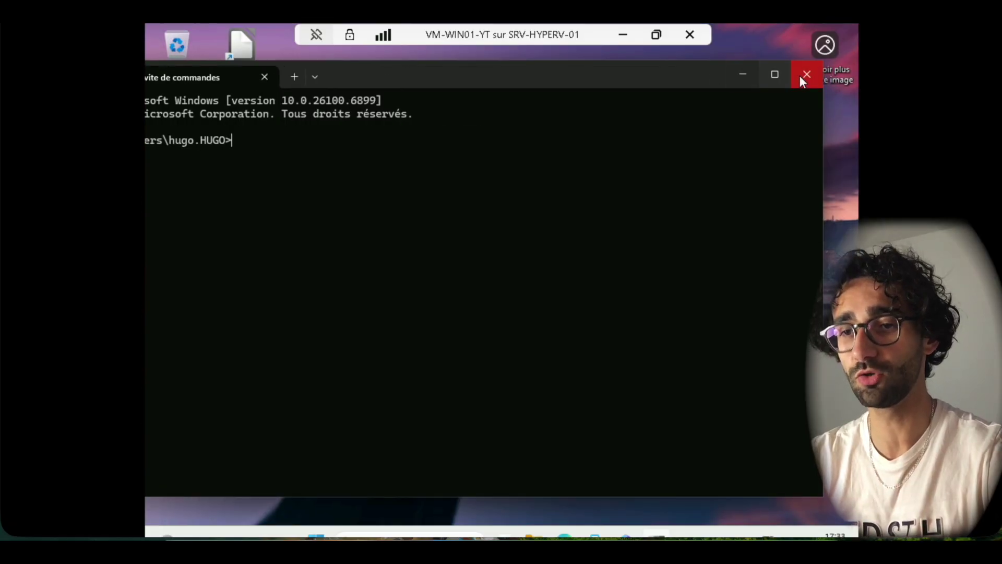
pyautogui.click(802, 76)
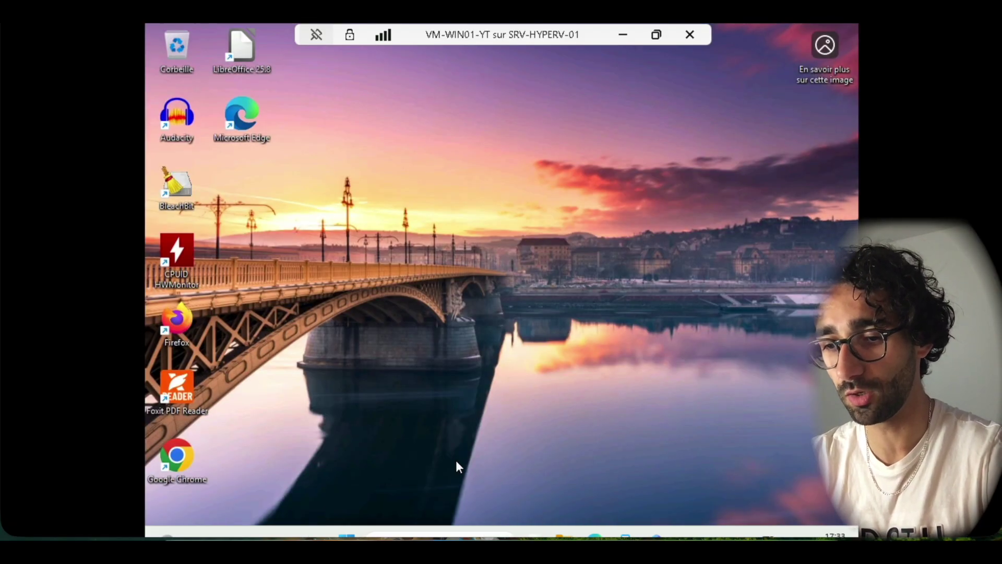
# - Open a Terminal on the client, run cmd, and test the domain's reachability with ping hugo.local
pyautogui.rightClick(346, 535)
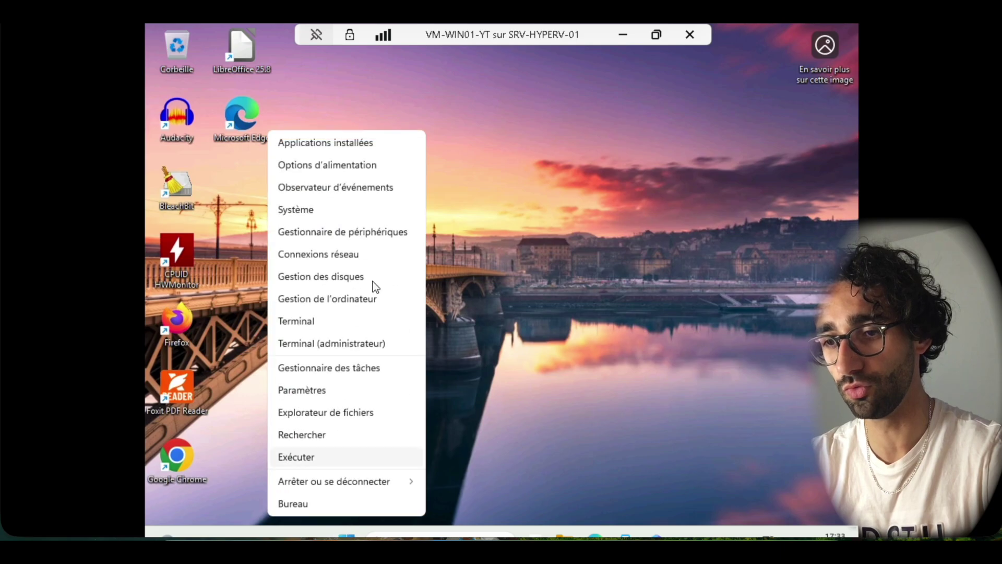
pyautogui.click(313, 317)
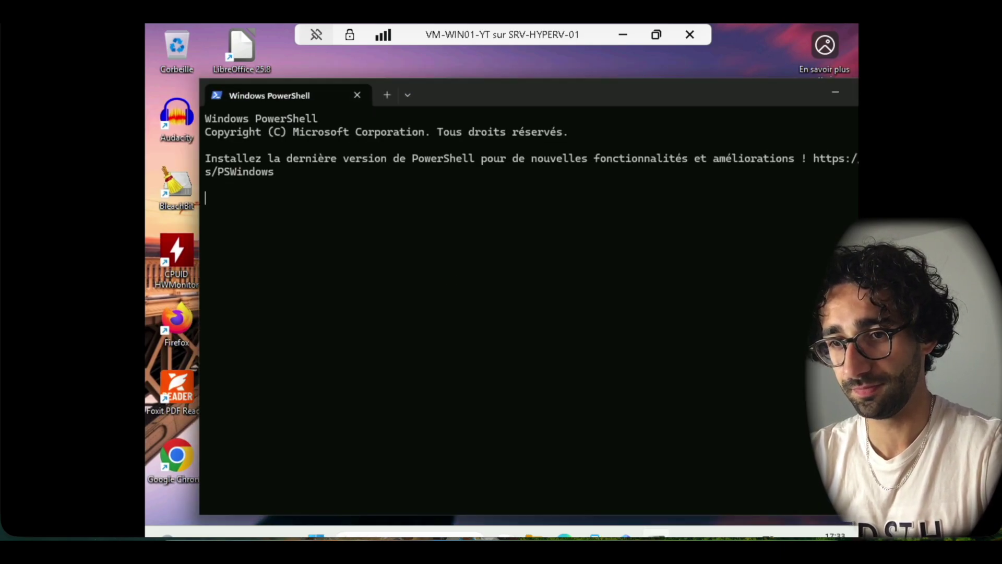
pyautogui.write('cmd')
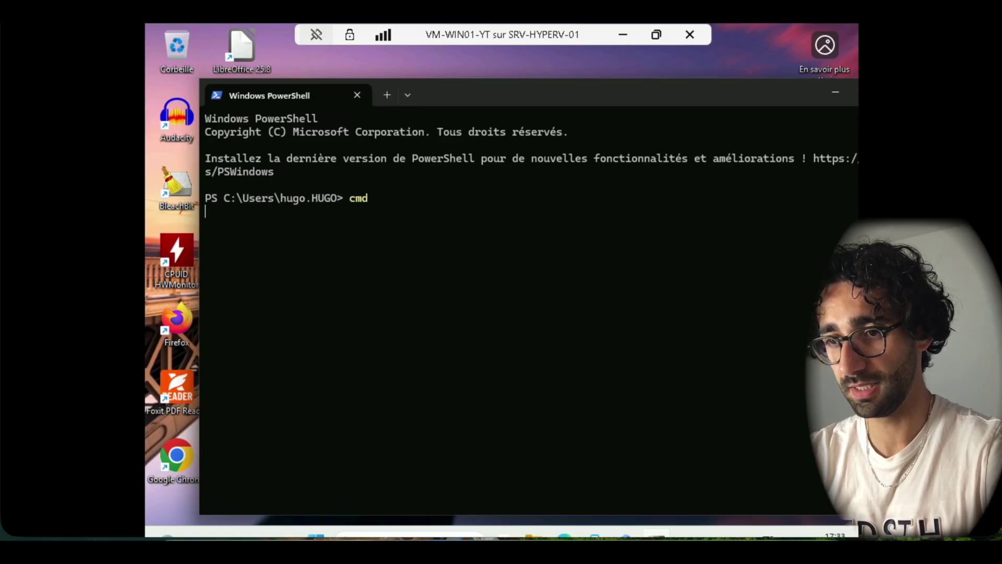
pyautogui.press('Return')
pyautogui.write('ping ')
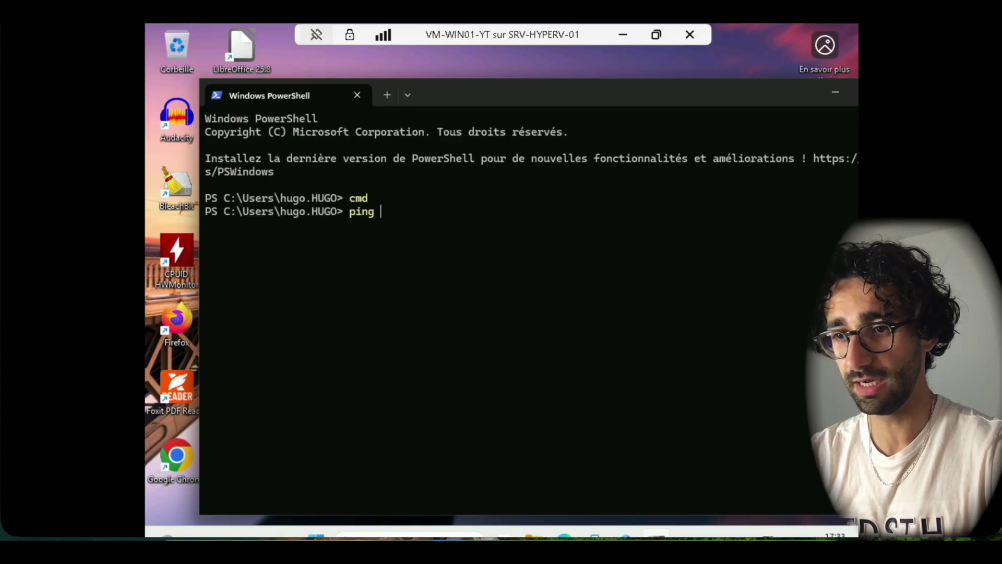
pyautogui.write('hugo.local')
pyautogui.press('Return')
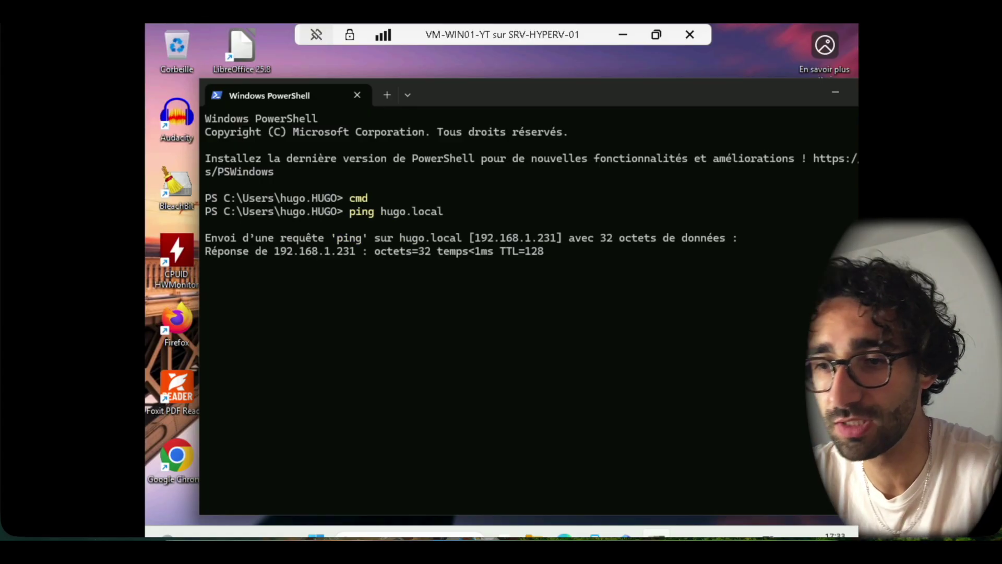
# - Mark the replying address in the ping output and run ipconfig /all in a new Invite de commandes window
pyautogui.moveTo(348, 251); pyautogui.dragTo(293, 253)
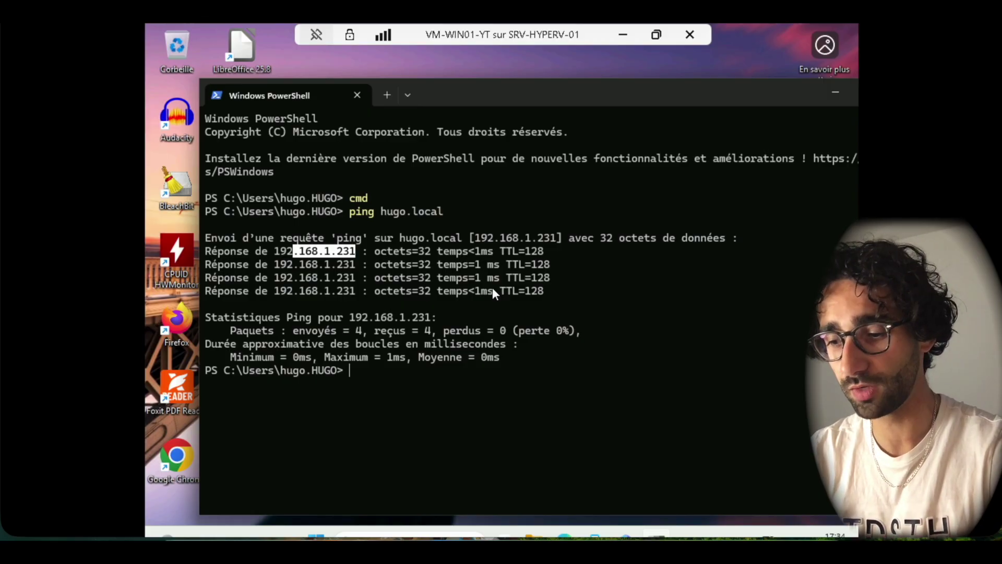
pyautogui.click(317, 536)
pyautogui.write('cmd')
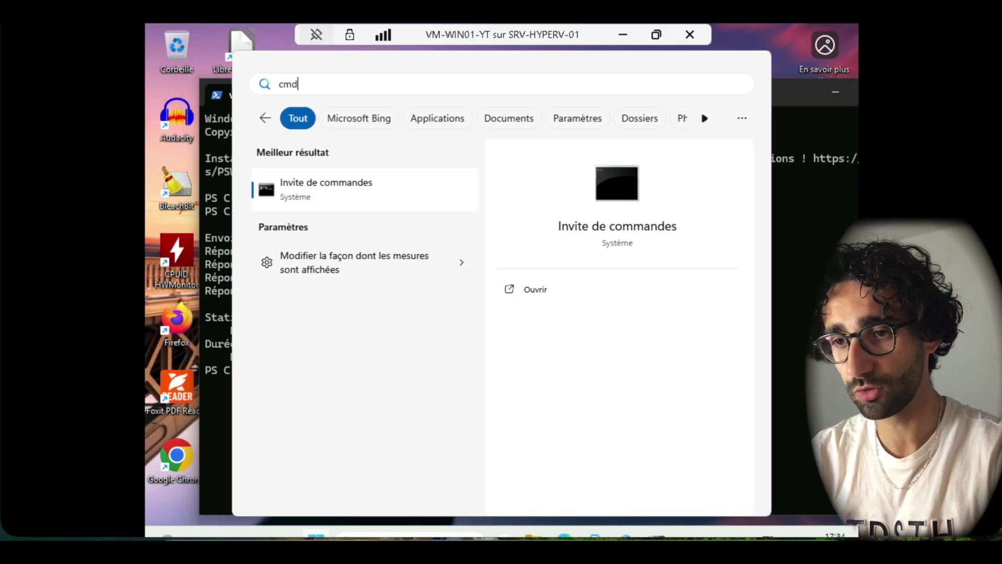
pyautogui.press('Return')
pyautogui.write('ipconfig')
pyautogui.press('BackSpace')
pyautogui.press('BackSpace')
pyautogui.press('BackSpace')
pyautogui.write('ig')
pyautogui.press('BackSpace')
pyautogui.write('/all')
pyautogui.press('Return')
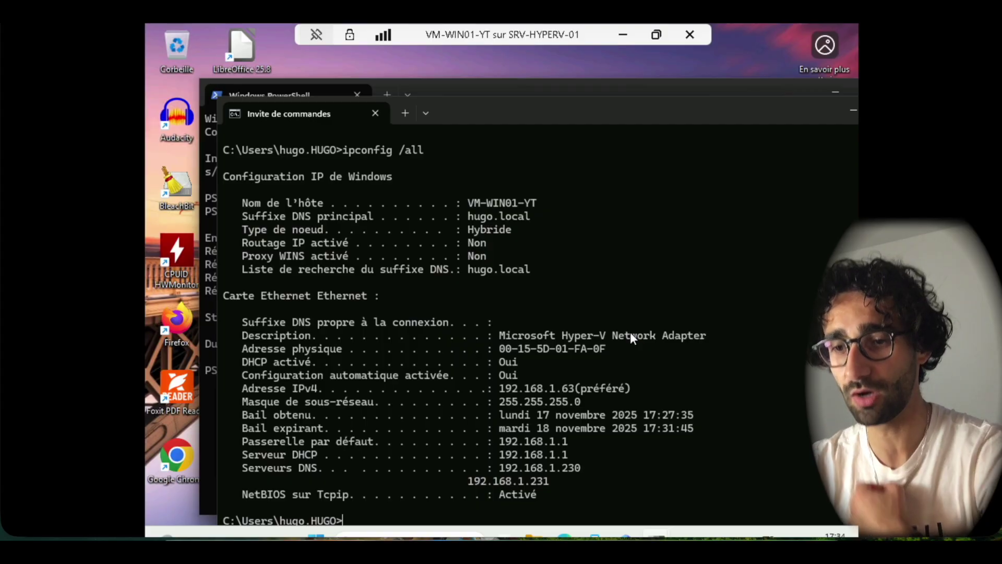
# - Examine the Serveurs DNS entries in the ipconfig output, highlighting the second DNS server's address
pyautogui.moveTo(501, 473); pyautogui.dragTo(468, 480)
pyautogui.click(574, 474)
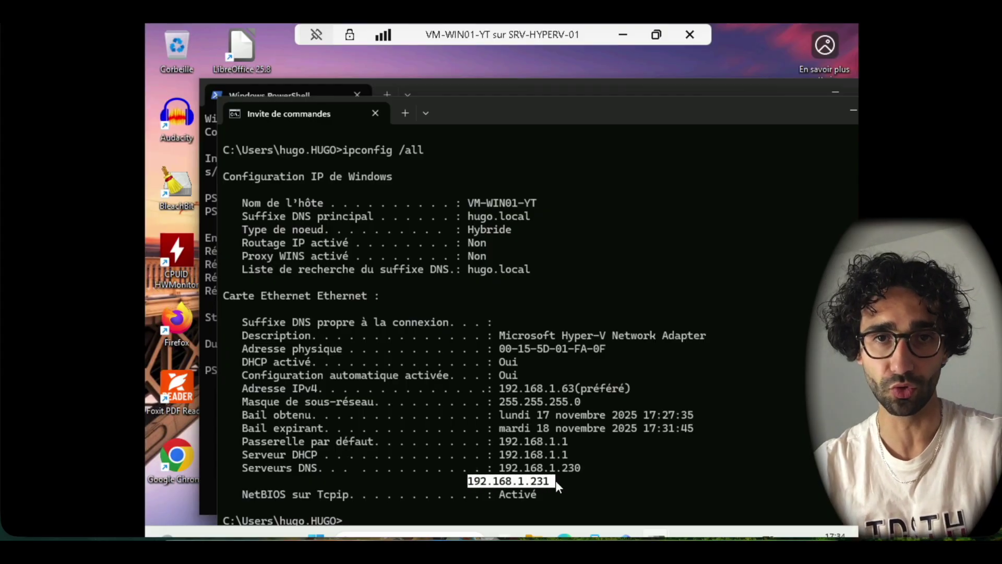
pyautogui.click(575, 482)
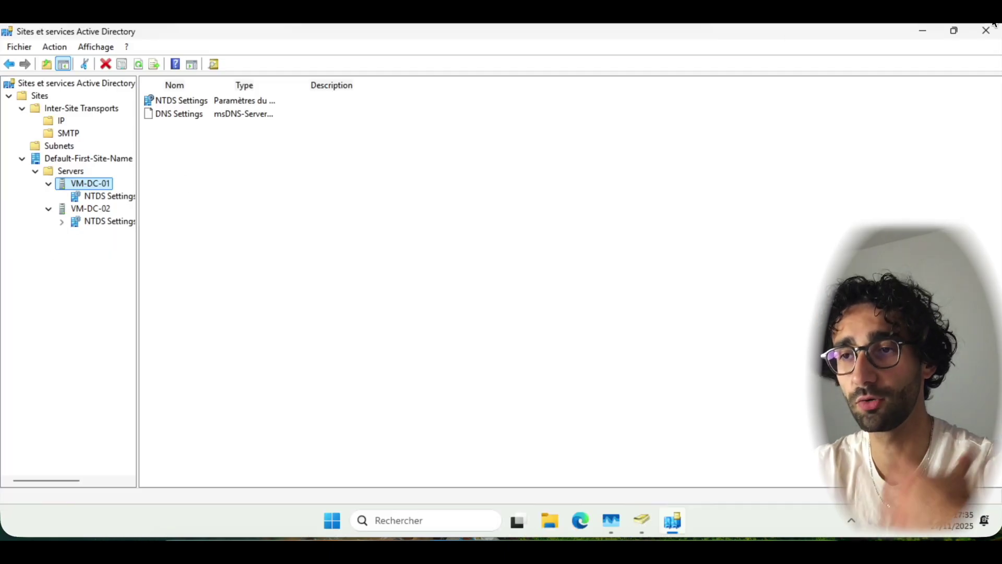
# - Reopen Sites et services Active Directory on VM-DC-02, inspect the VM-DC-01 and VM-DC-02 server entries, and close the console
pyautogui.click(986, 30)
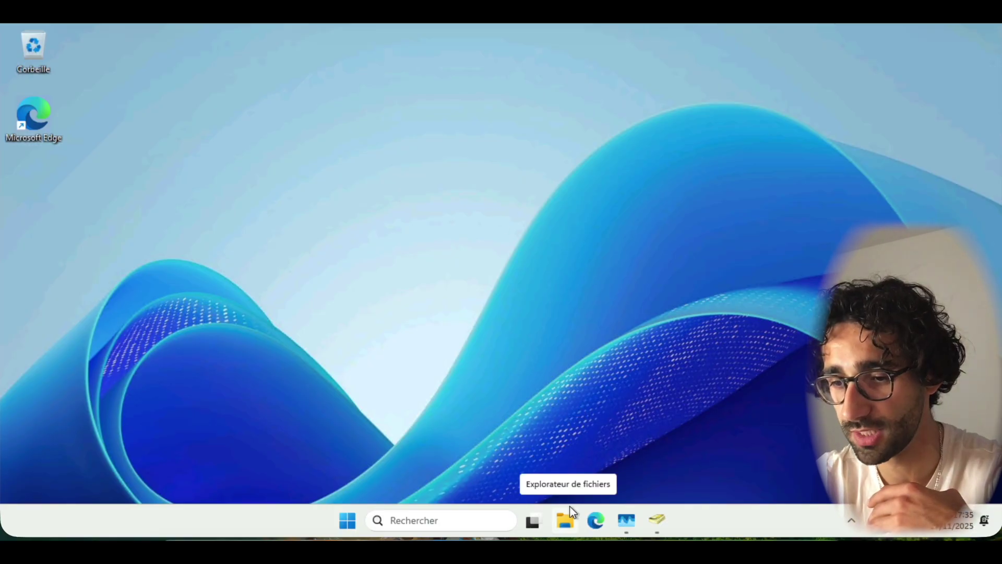
pyautogui.click(338, 527)
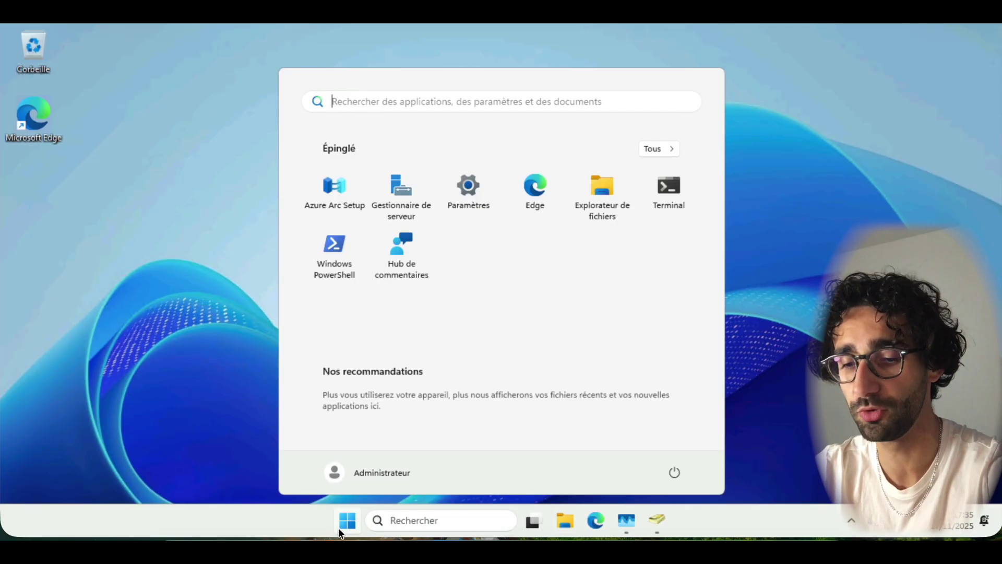
pyautogui.write('active')
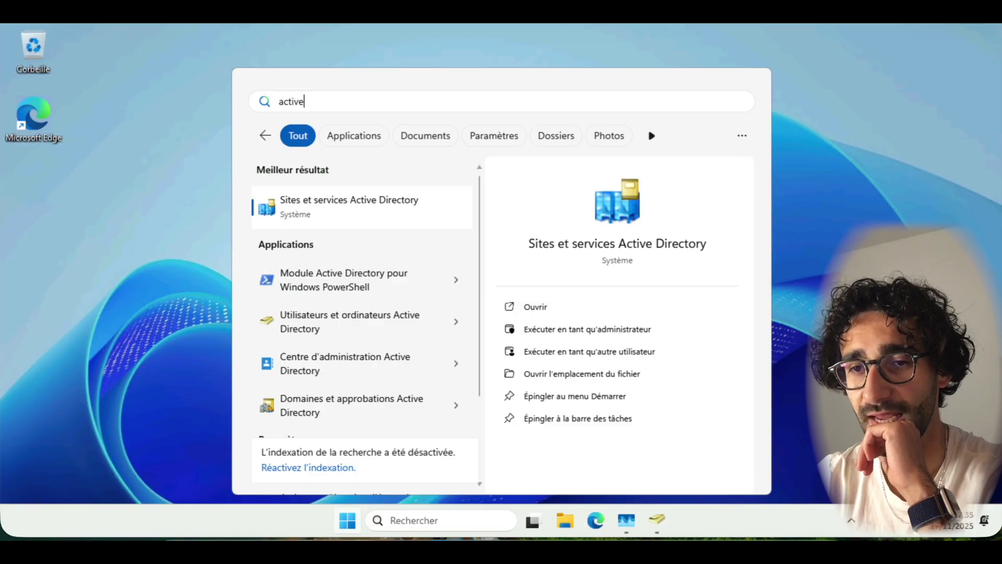
pyautogui.press('Return')
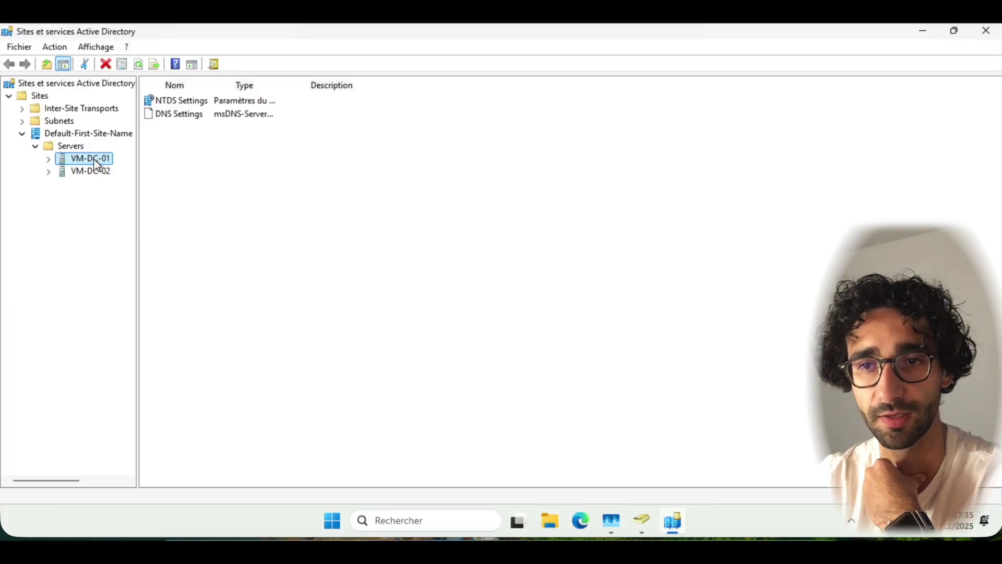
pyautogui.click(91, 170)
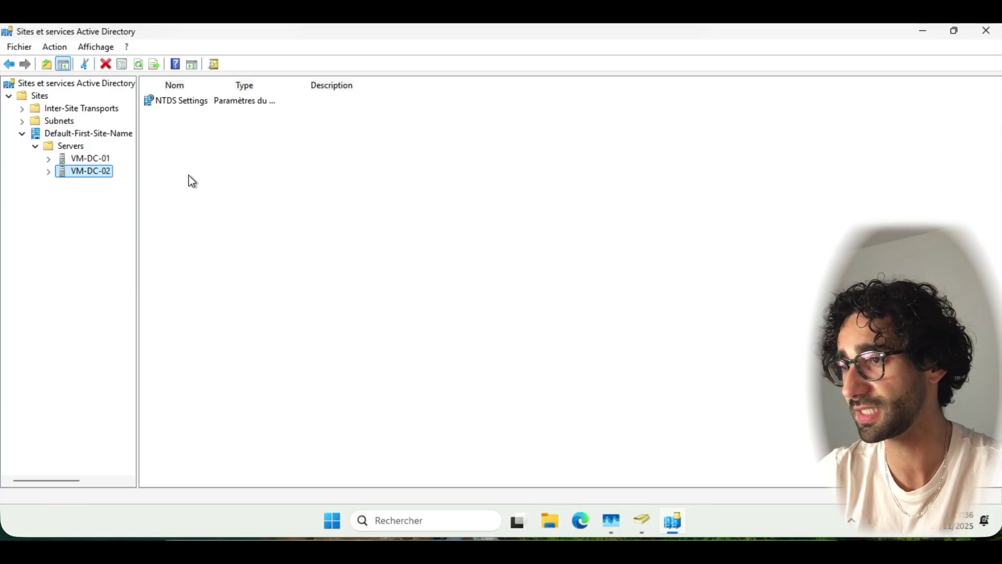
pyautogui.click(986, 30)
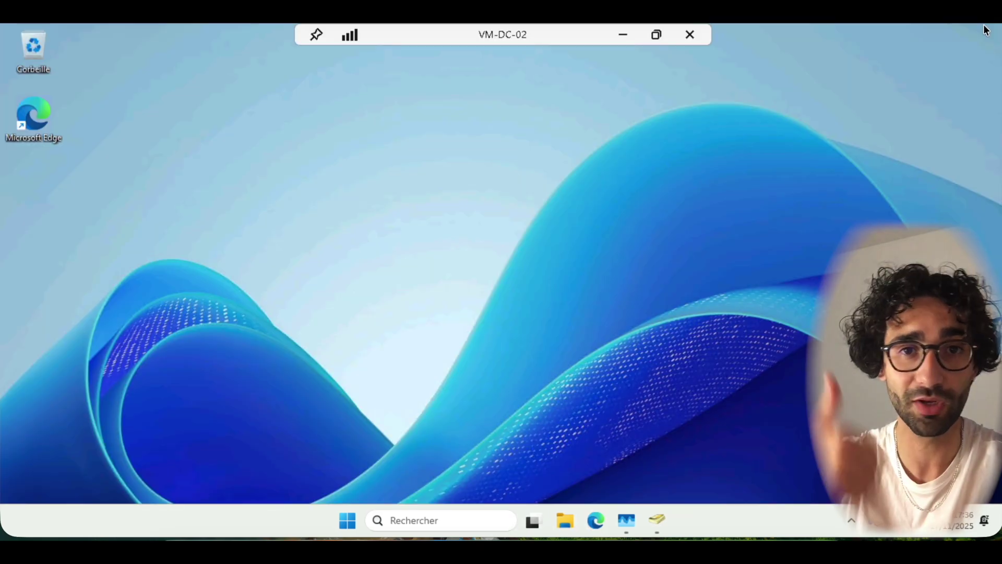